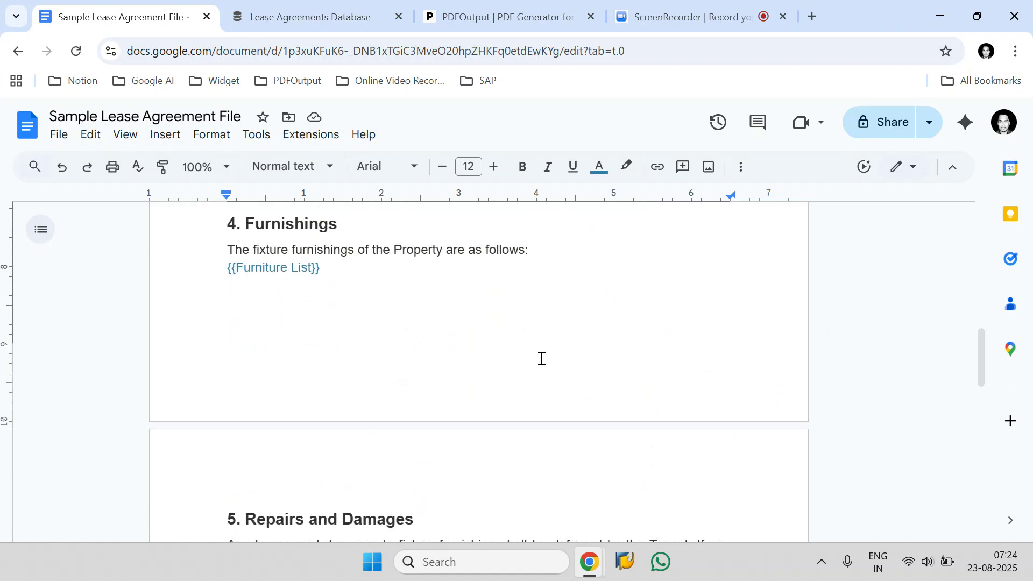
- Look over the lease agreement template, switch to the Lease Agreements Database in Notion and select its three records
scroll(542, 359, up, 20)
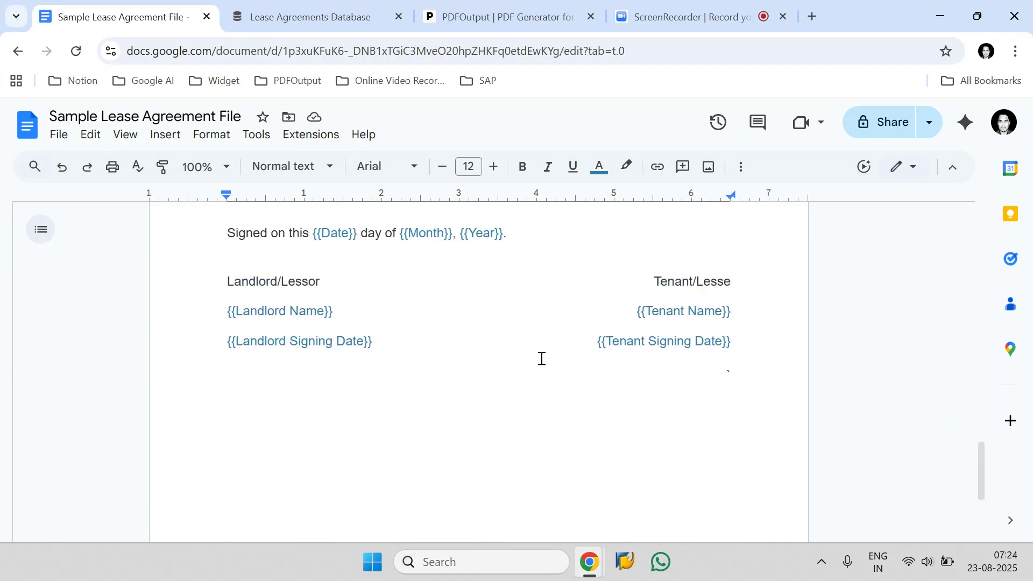
scroll(557, 358, up, 3)
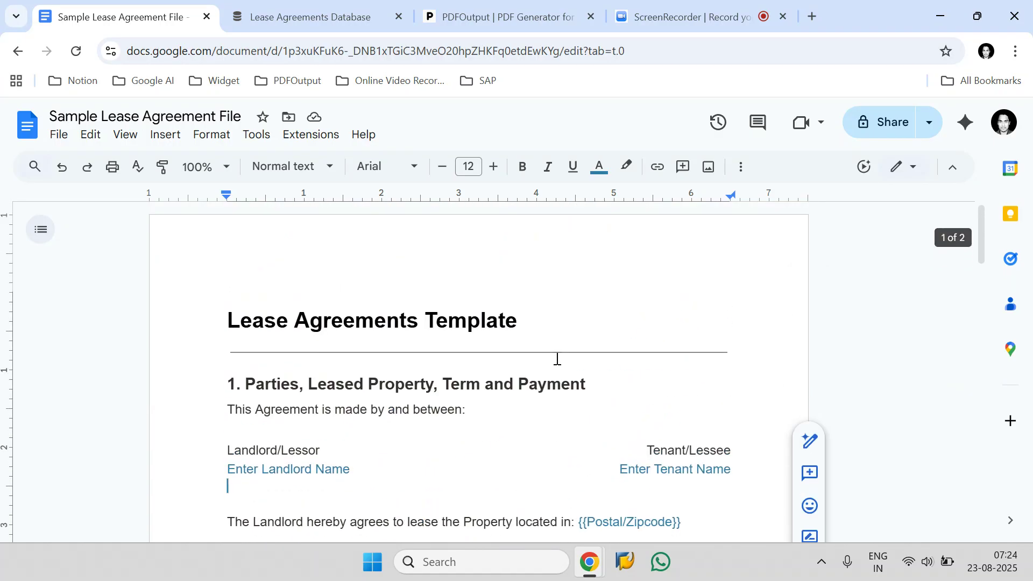
scroll(339, 297, down, 3)
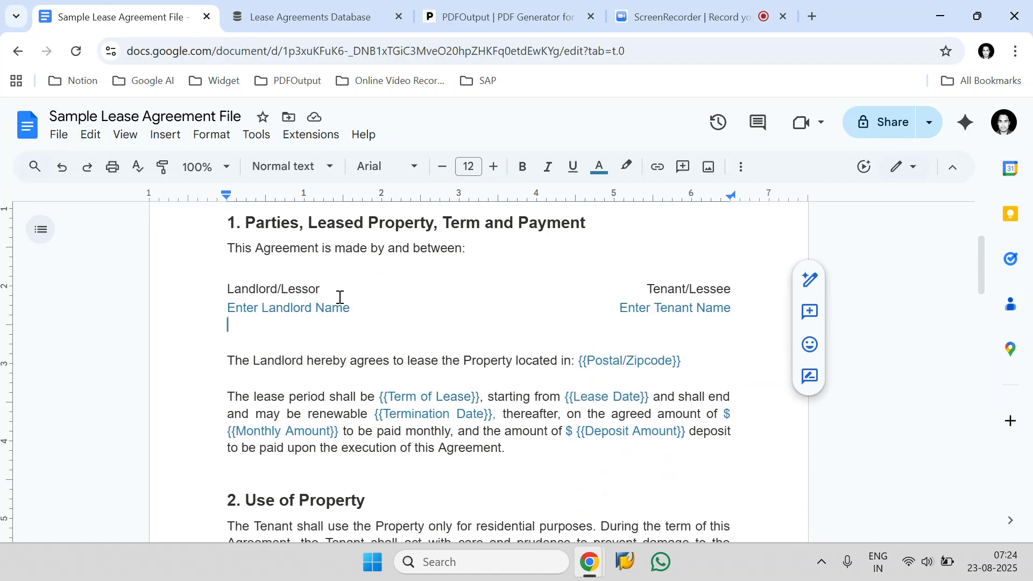
click(301, 20)
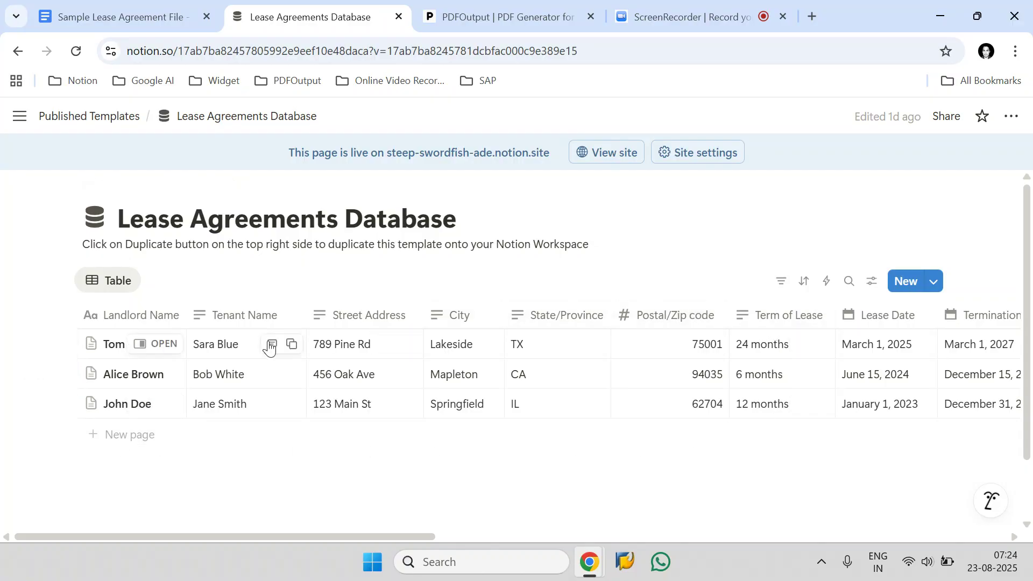
click(64, 344)
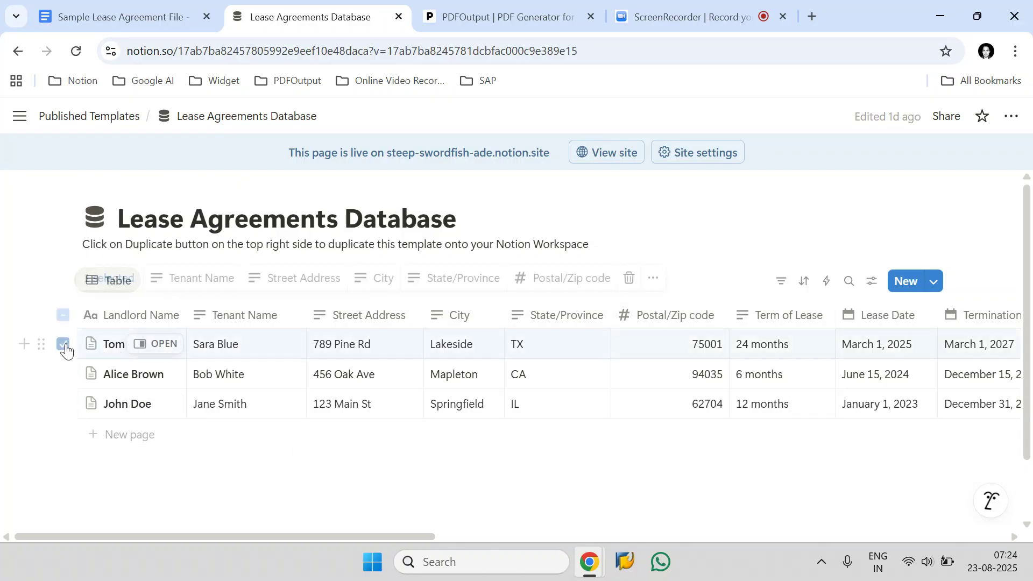
click(63, 374)
click(64, 404)
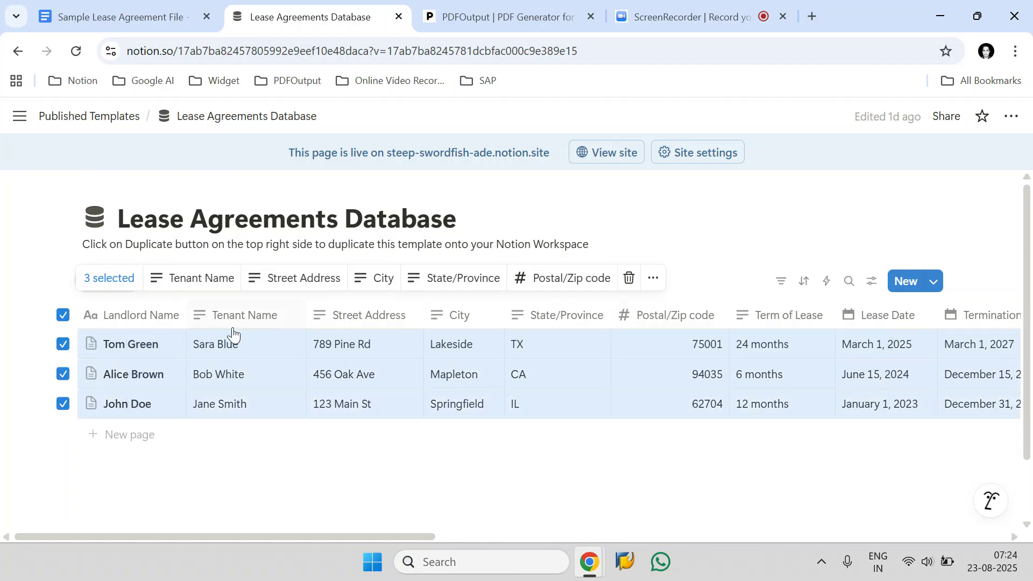
- Return to the Sample Lease Agreement File in Google Docs and examine its placeholder fields
click(106, 13)
scroll(454, 357, up, 3)
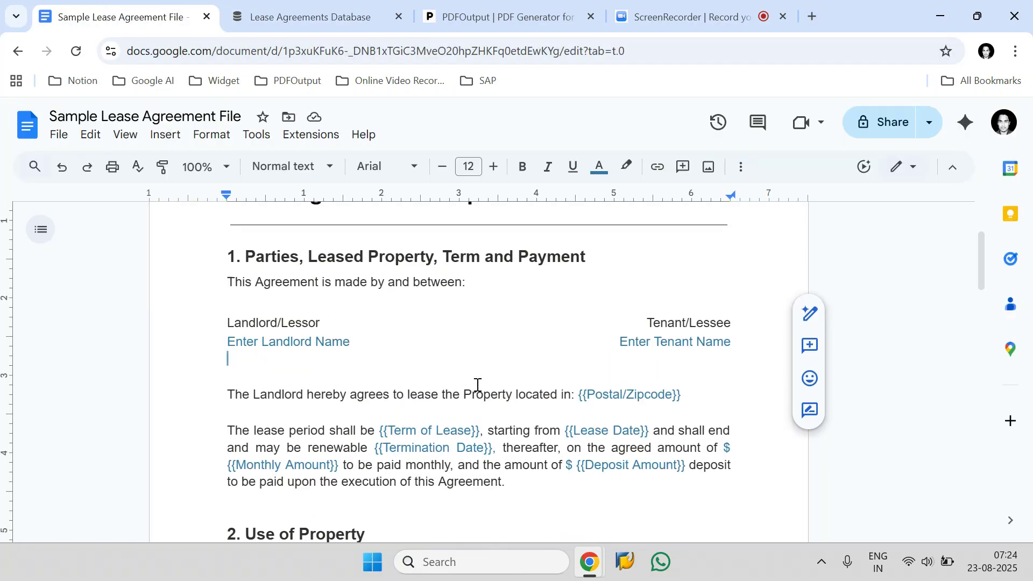
scroll(458, 374, down, 2)
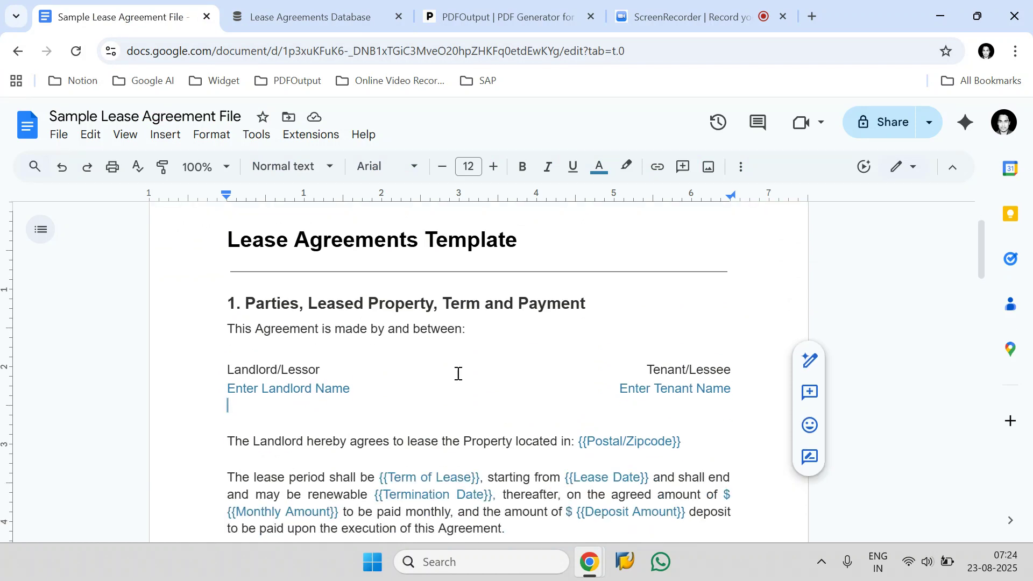
scroll(312, 377, down, 6)
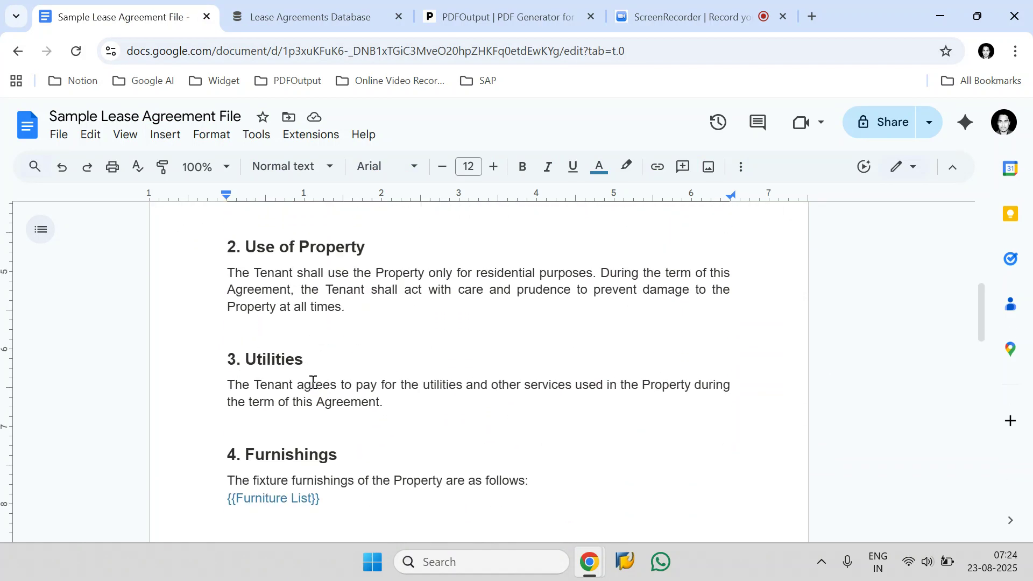
scroll(311, 383, up, 3)
- Switch to the Lease Agreements Database, select its three records again one by one and clear the selection
click(289, 6)
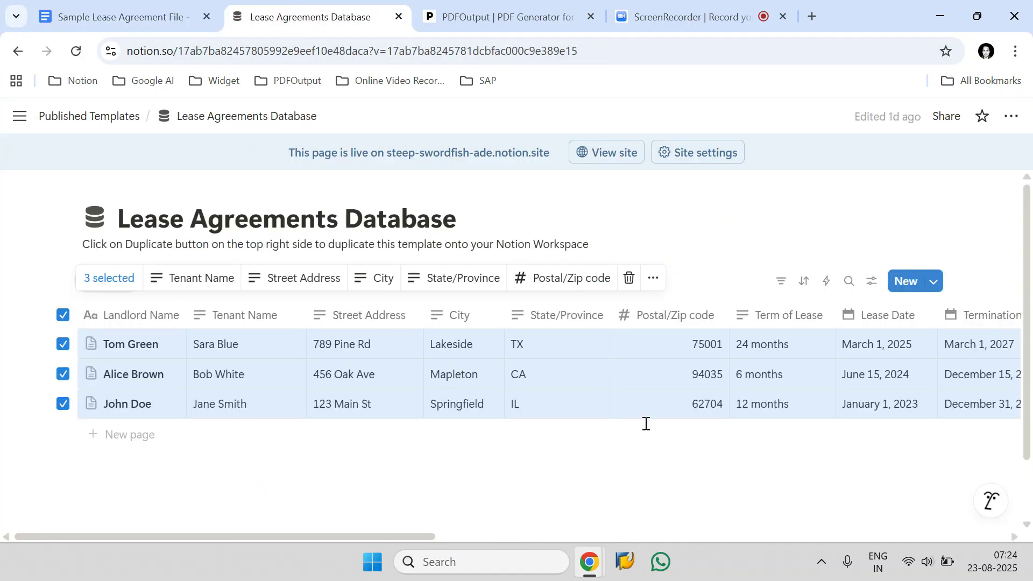
click(63, 315)
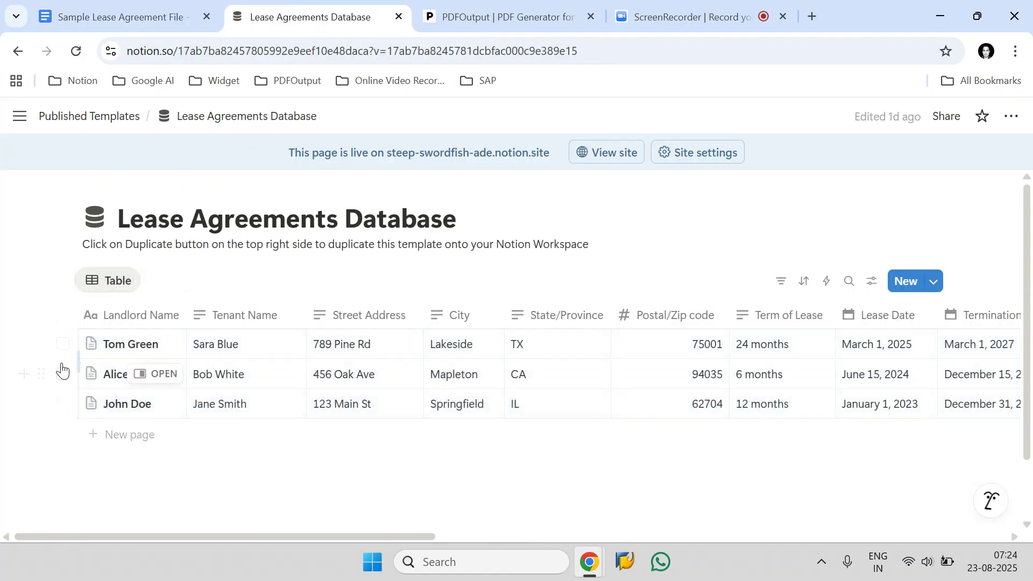
click(63, 344)
click(62, 374)
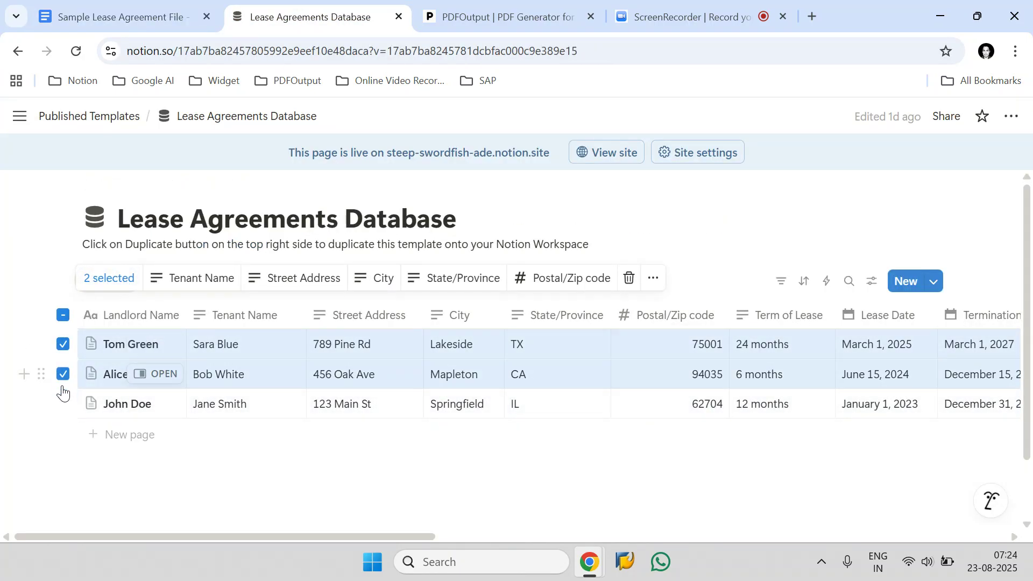
click(62, 404)
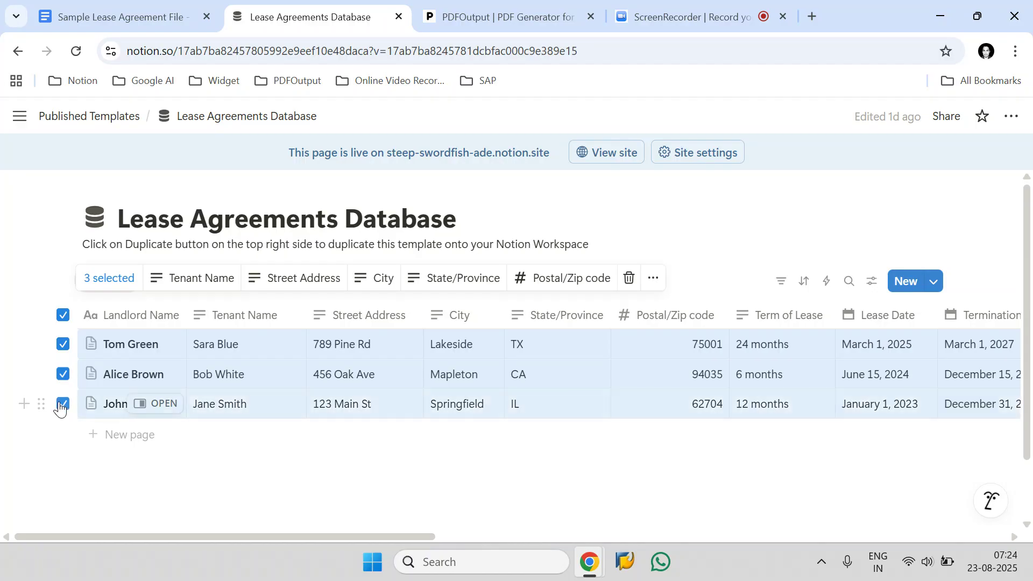
click(62, 315)
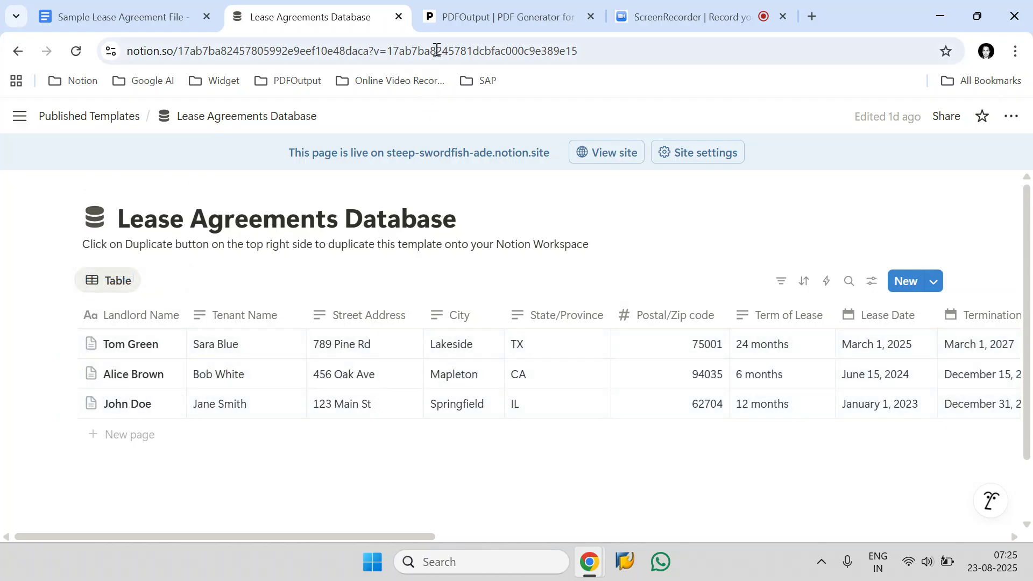
- Switch to the PDFOutput website and open its sign-in page through the free start option
click(457, 18)
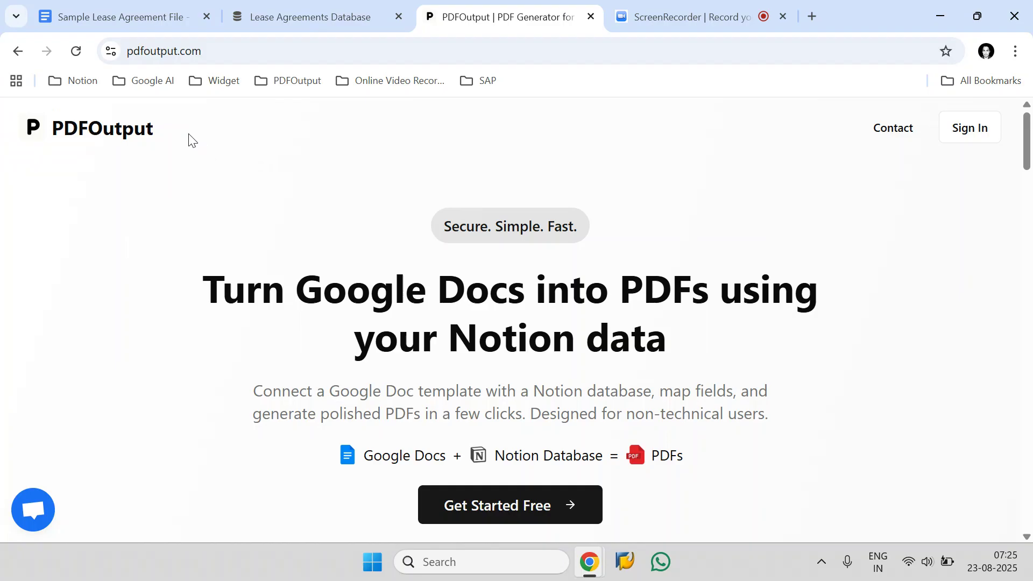
drag(189, 139, 57, 151)
click(227, 172)
click(508, 513)
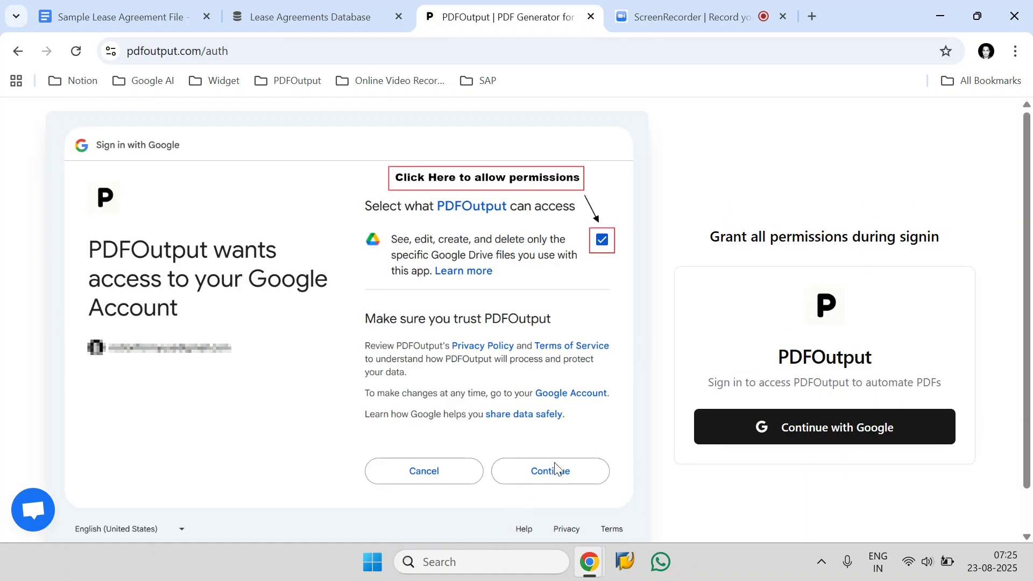
- Sign in to PDFOutput with the Google account and grant it access to the specific Google Drive files used with it
click(809, 421)
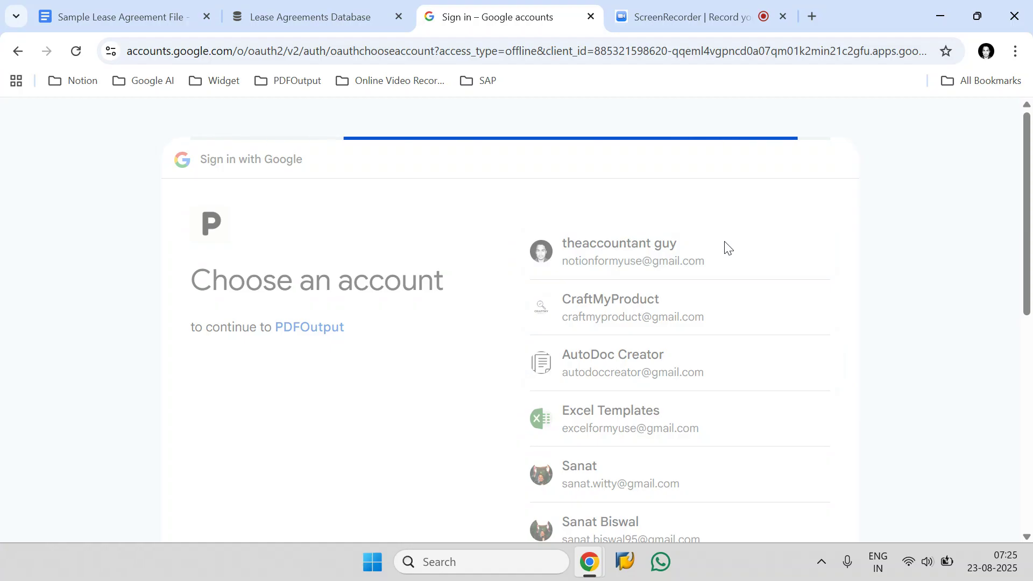
scroll(726, 242, down, 1)
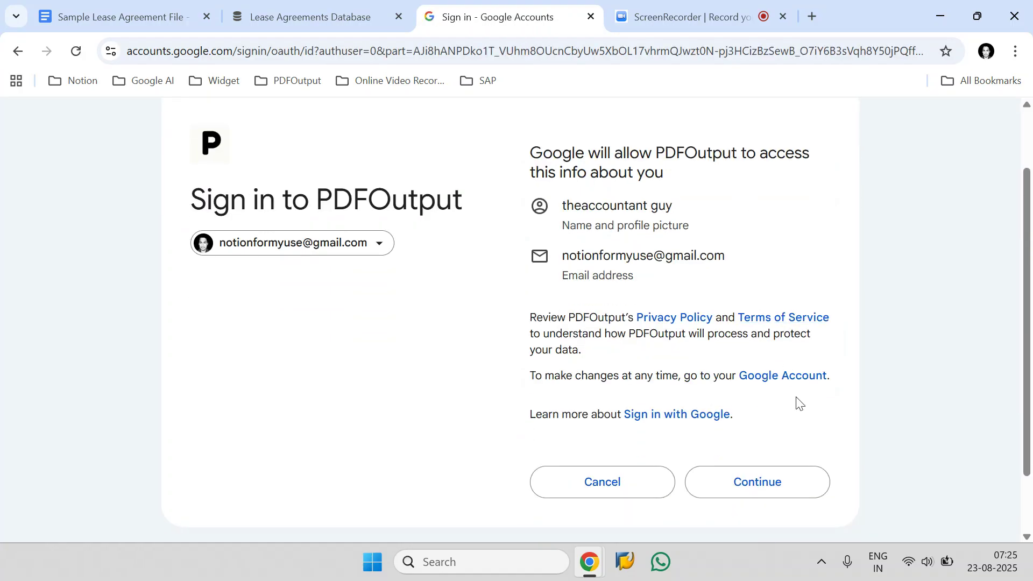
click(797, 481)
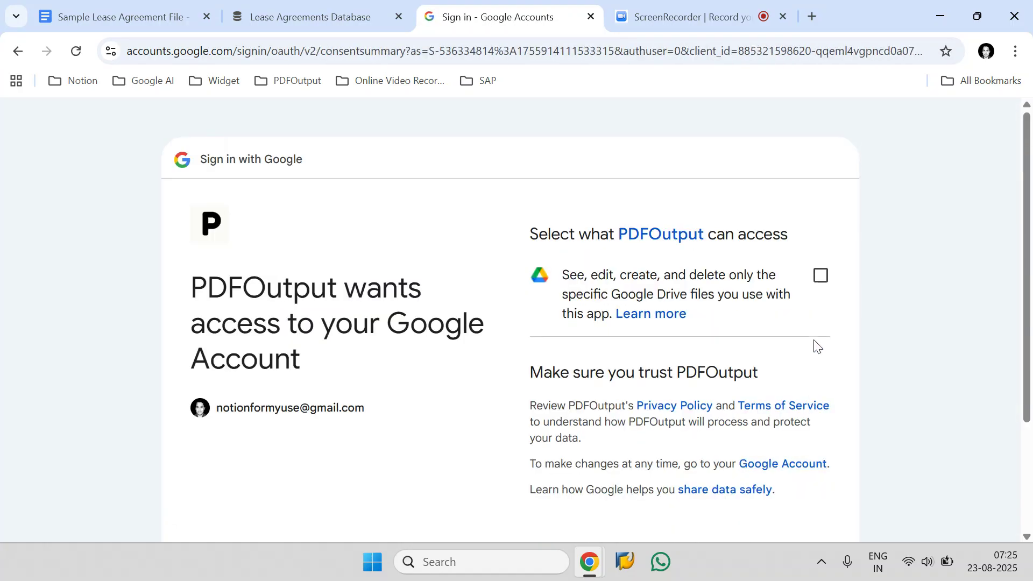
click(829, 291)
scroll(829, 293, down, 3)
click(789, 409)
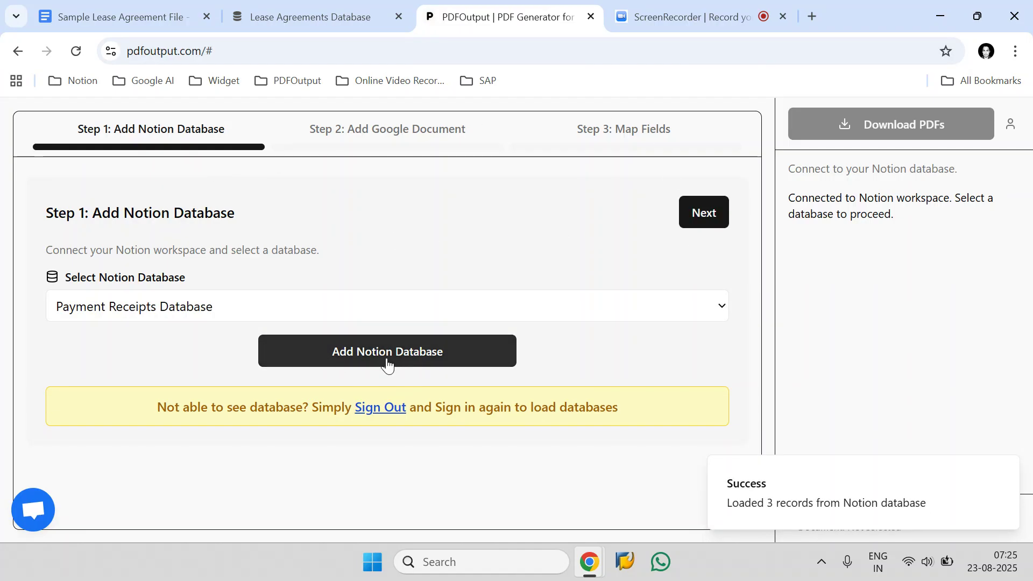
- Start connecting PDFOutput to Notion and copy the title "Lease Agreements Database" from the database's Notion page
click(363, 360)
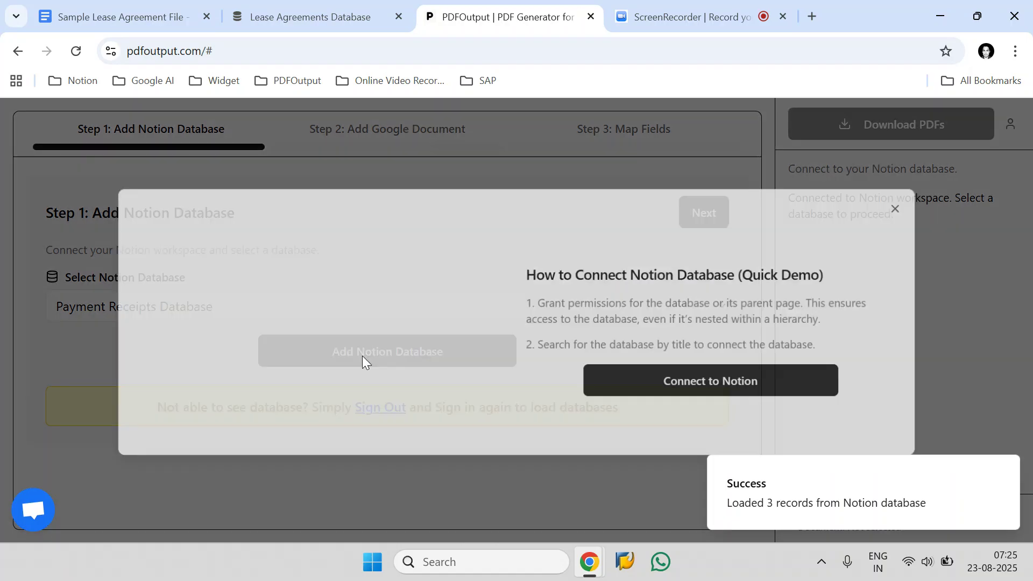
click(660, 380)
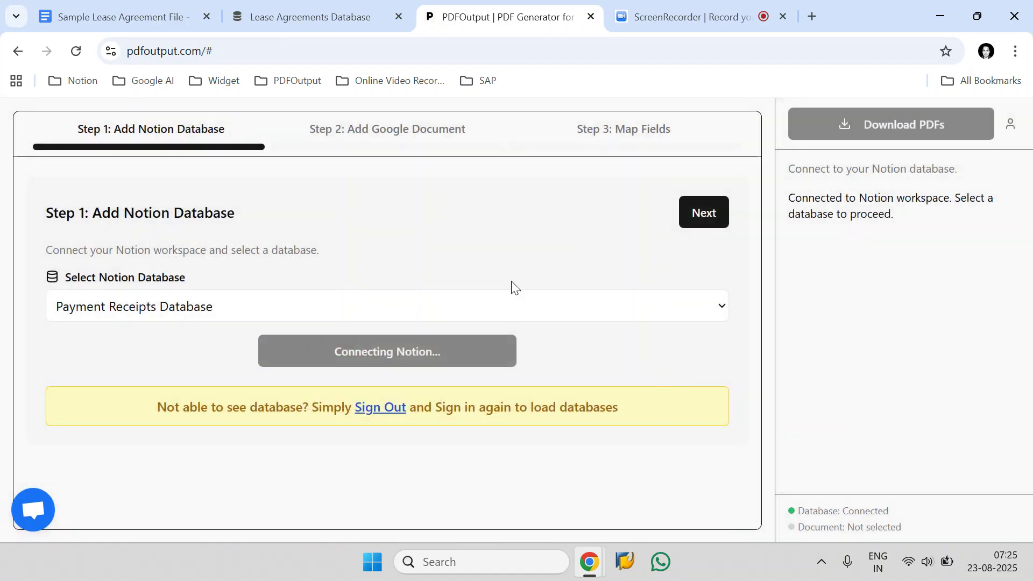
click(348, 15)
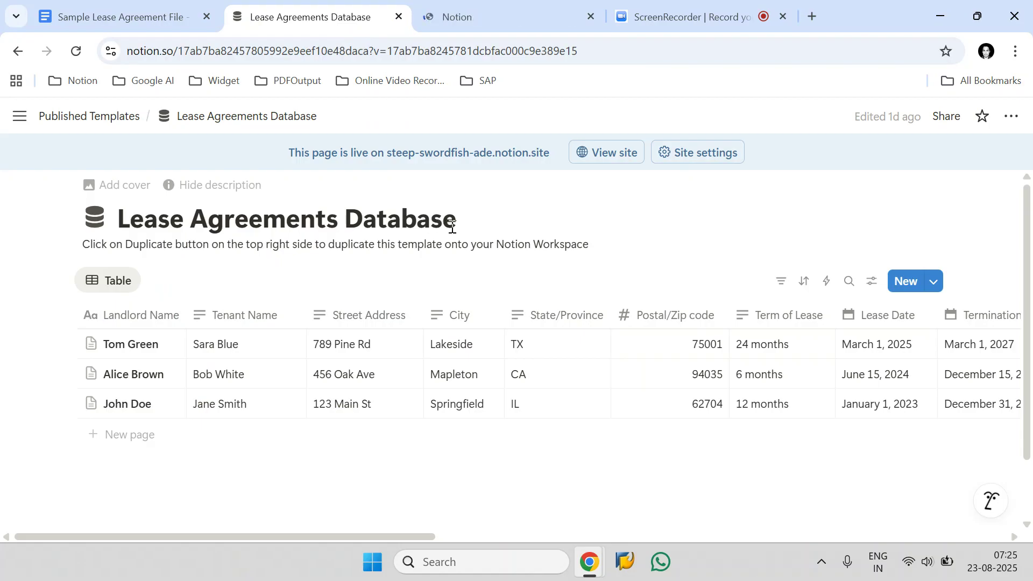
drag(455, 225, 123, 225)
right_click(131, 221)
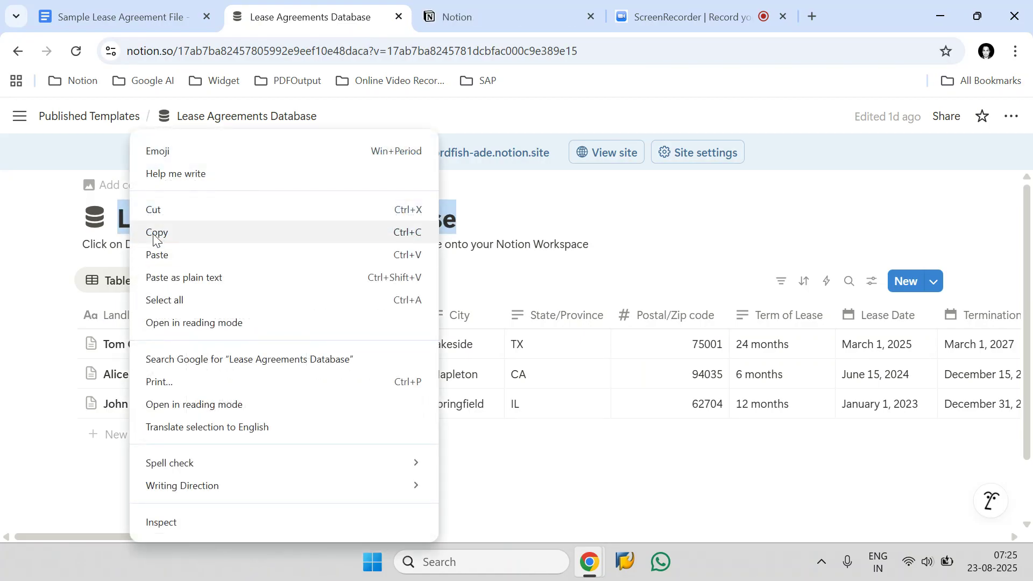
click(154, 230)
- In Notion's PDFOutput connection request, search the pages for the copied title and add Lease Agreements Database
click(544, 5)
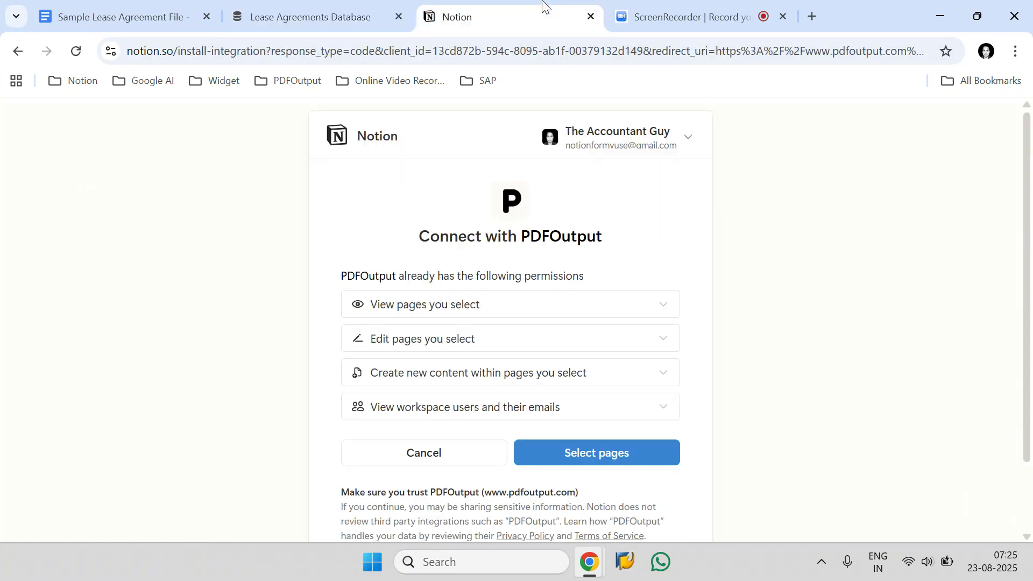
click(641, 459)
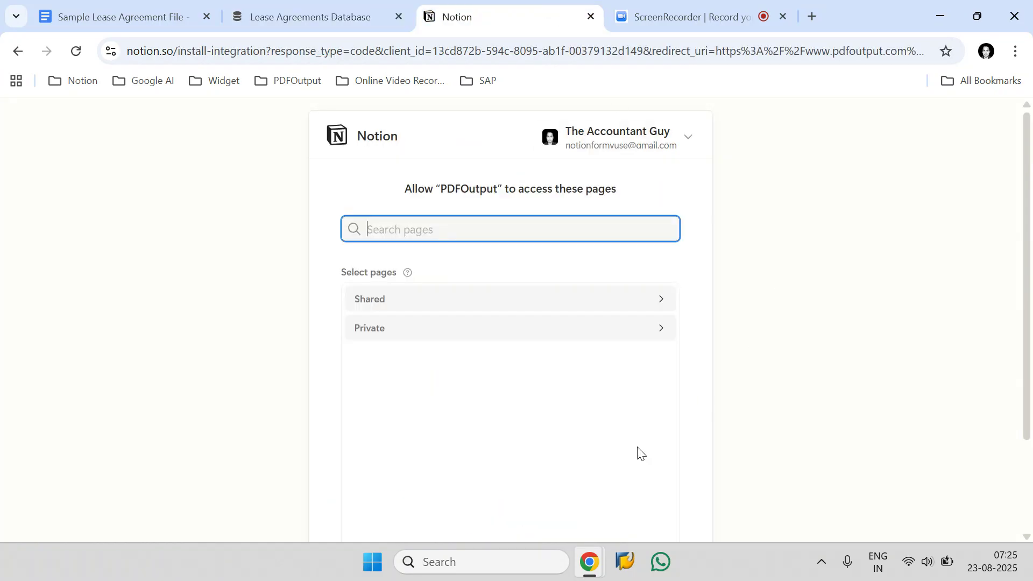
right_click(413, 230)
click(444, 356)
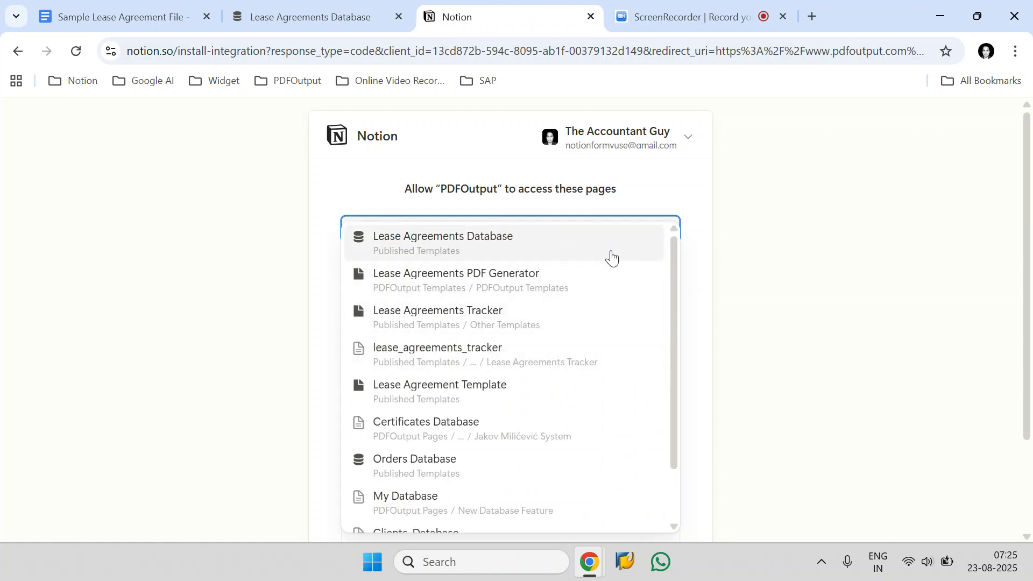
click(612, 258)
click(659, 195)
- Expand the private pages to check the manually selected databases and allow PDFOutput to access them
click(650, 329)
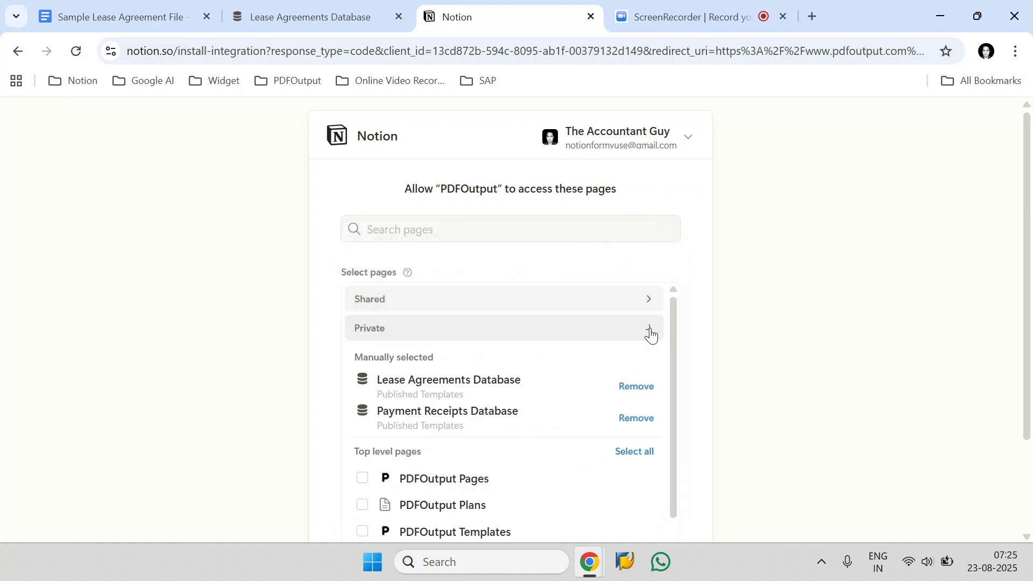
scroll(487, 380, down, 5)
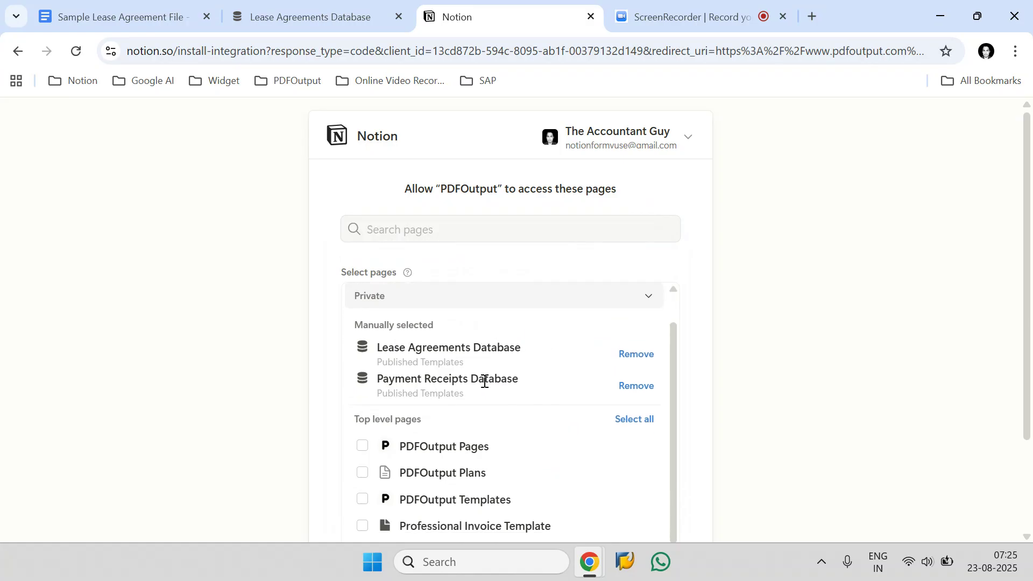
click(606, 490)
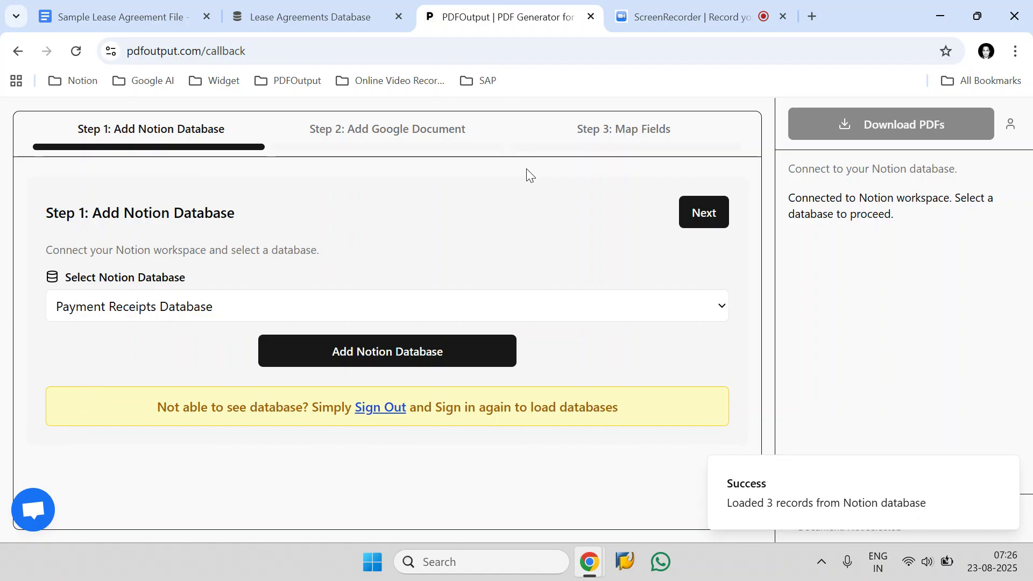
- Check PDFOutput's list of available Notion databases and reload the page to refresh it
click(123, 309)
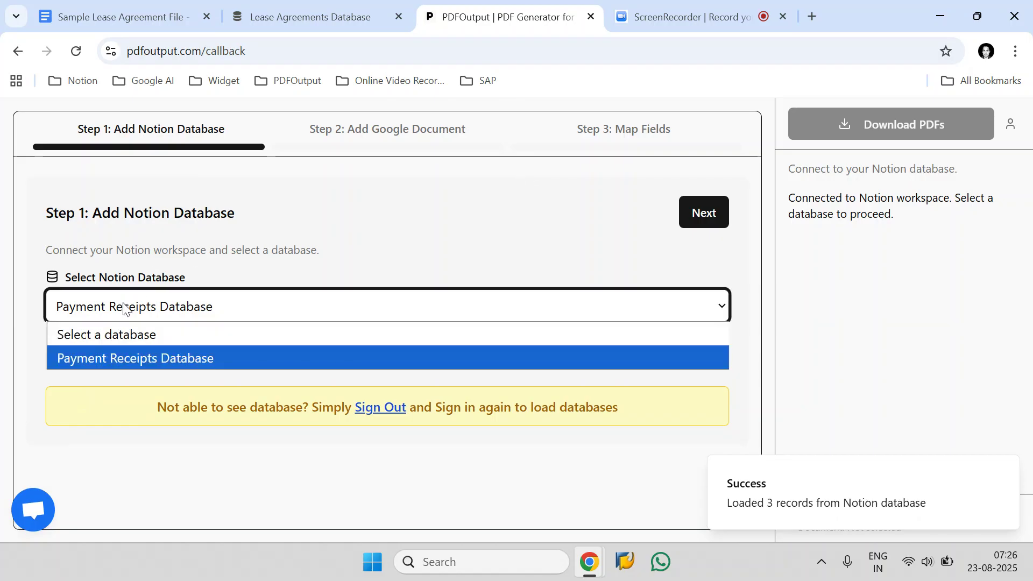
click(123, 310)
click(81, 50)
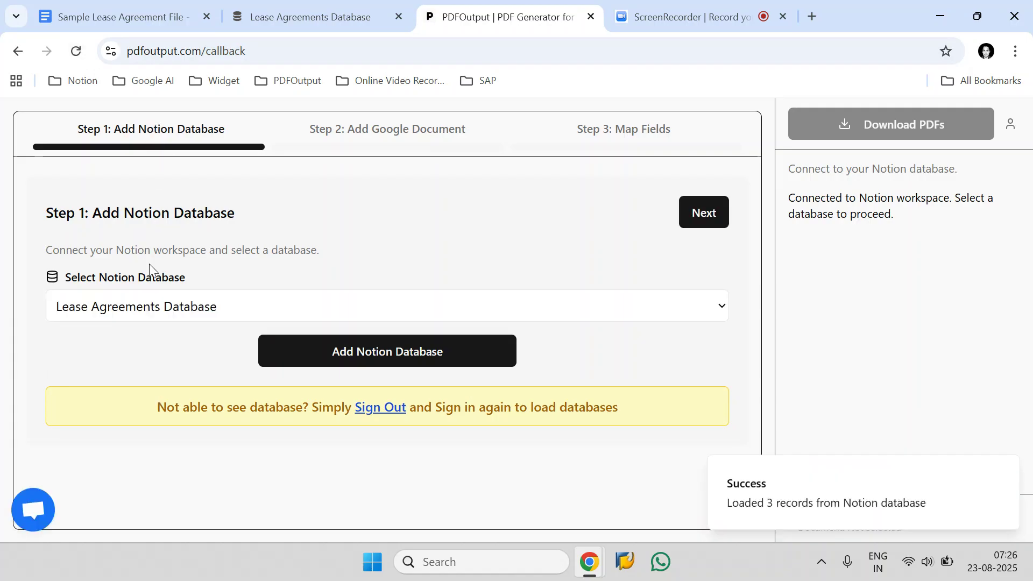
- Choose Lease Agreements Database as the Notion database and proceed to adding the Google document
click(152, 306)
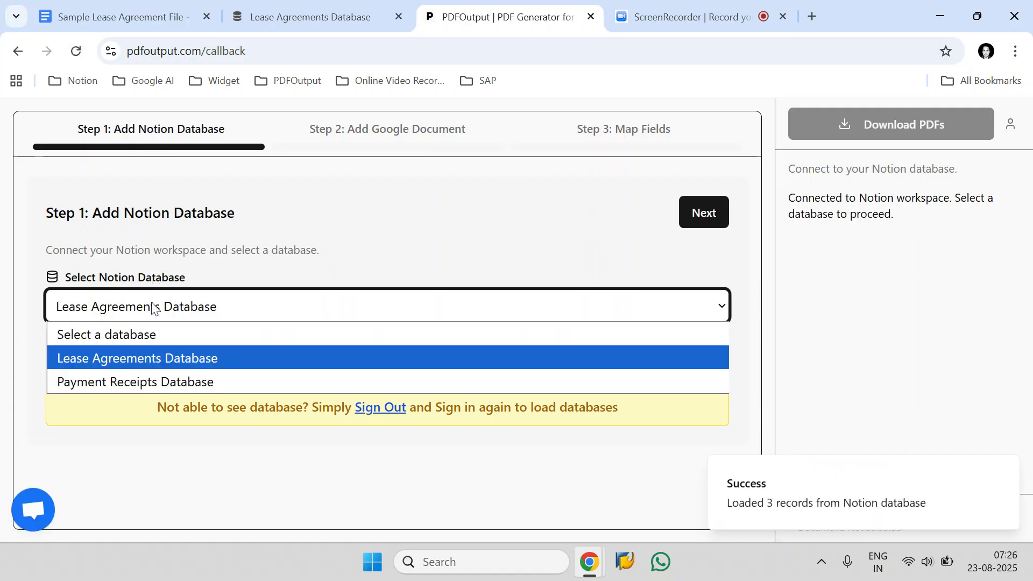
click(137, 360)
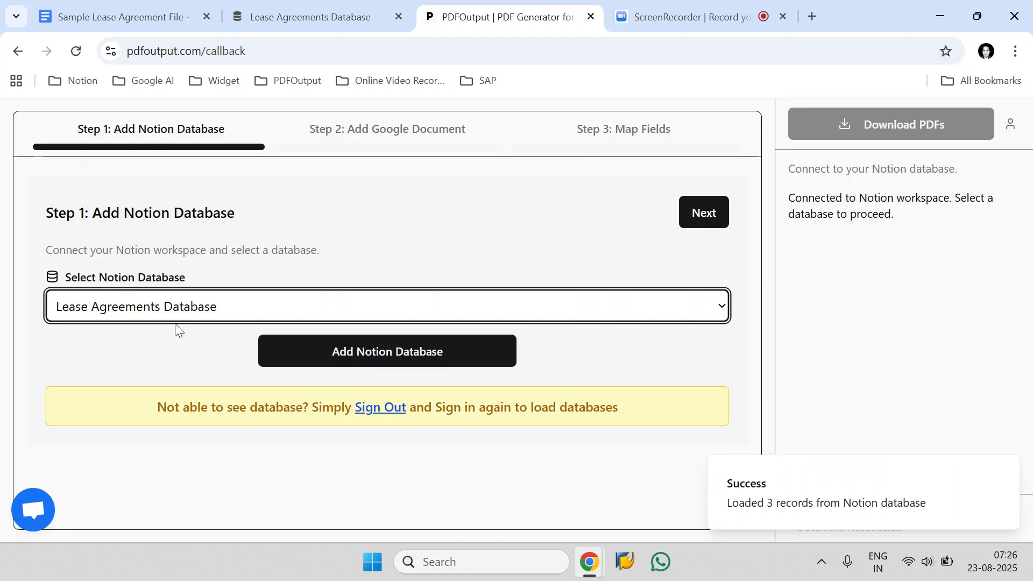
click(728, 217)
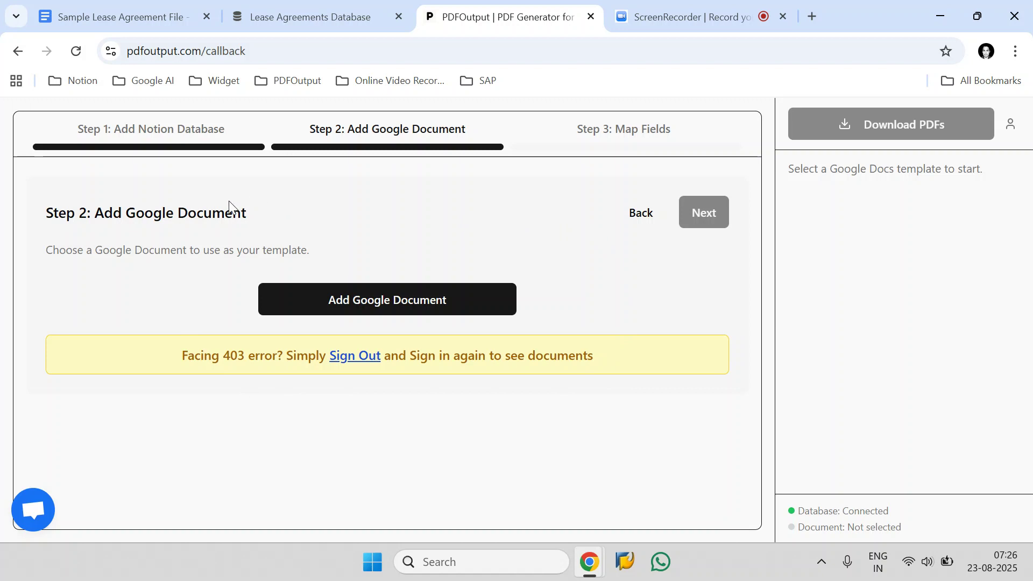
- Start selecting the Google document in PDFOutput and copy the lease template's title, Sample Lease Agreement File, from its Google Docs page
click(434, 302)
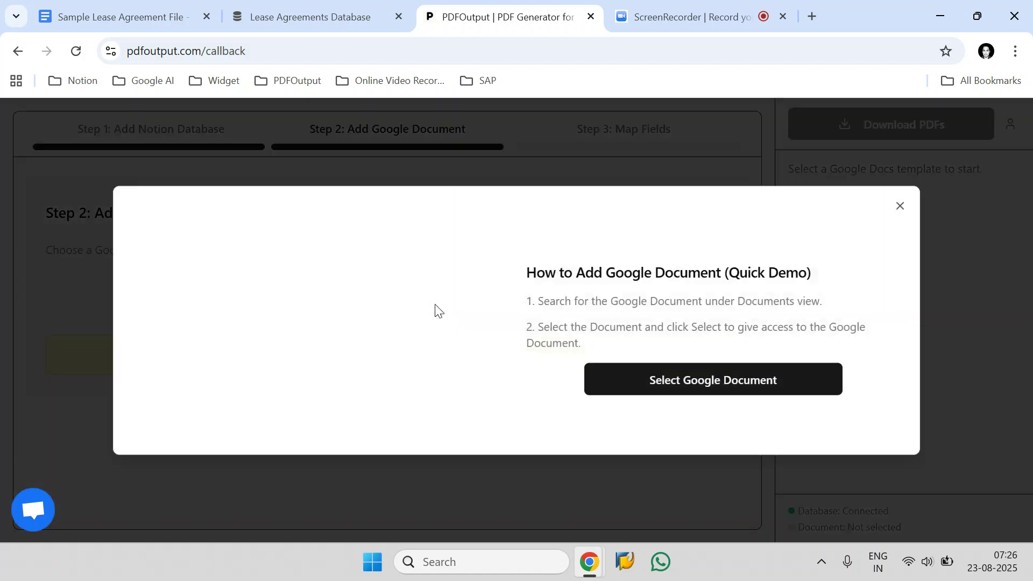
click(756, 377)
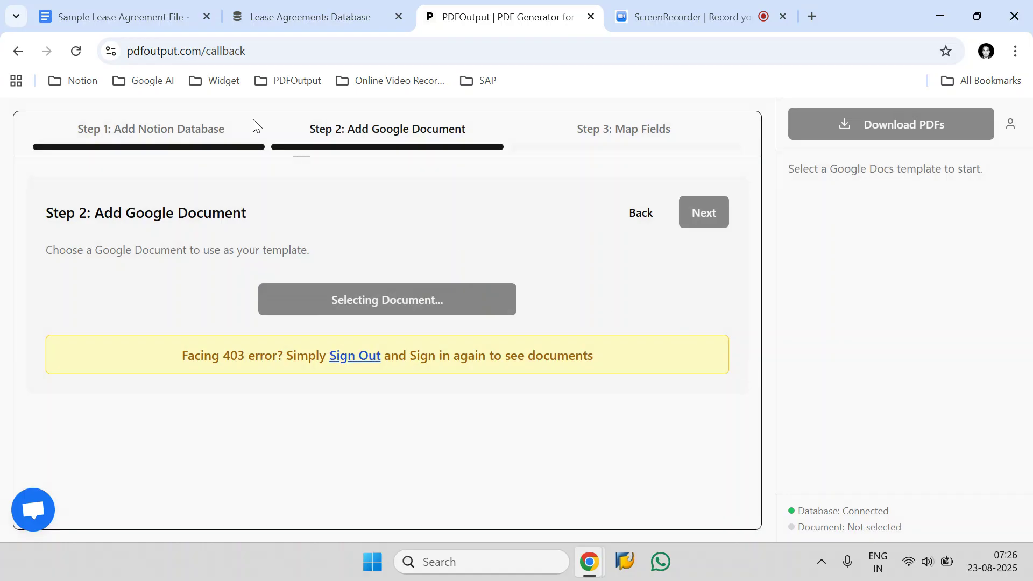
click(102, 15)
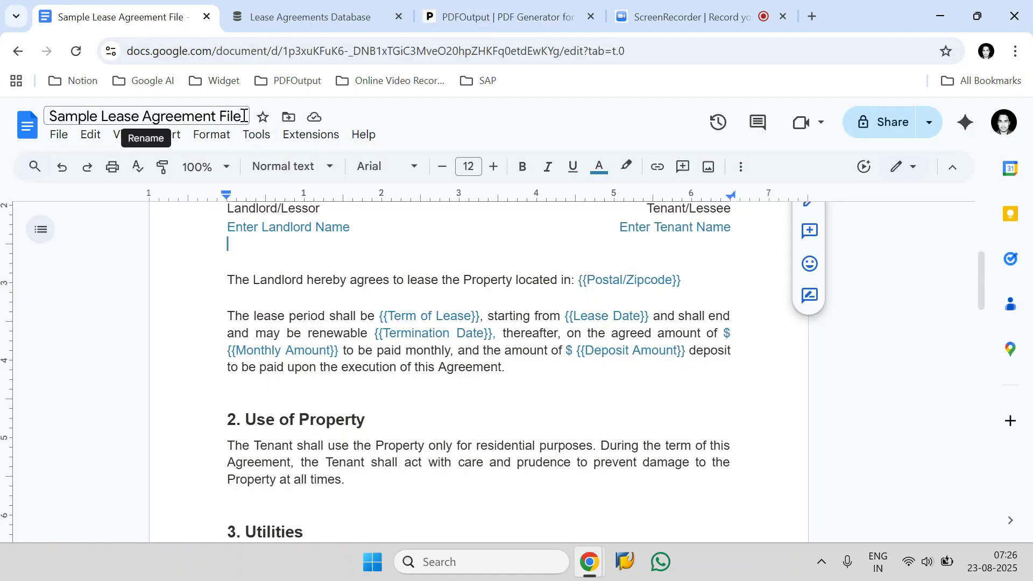
drag(242, 116, 46, 126)
right_click(52, 114)
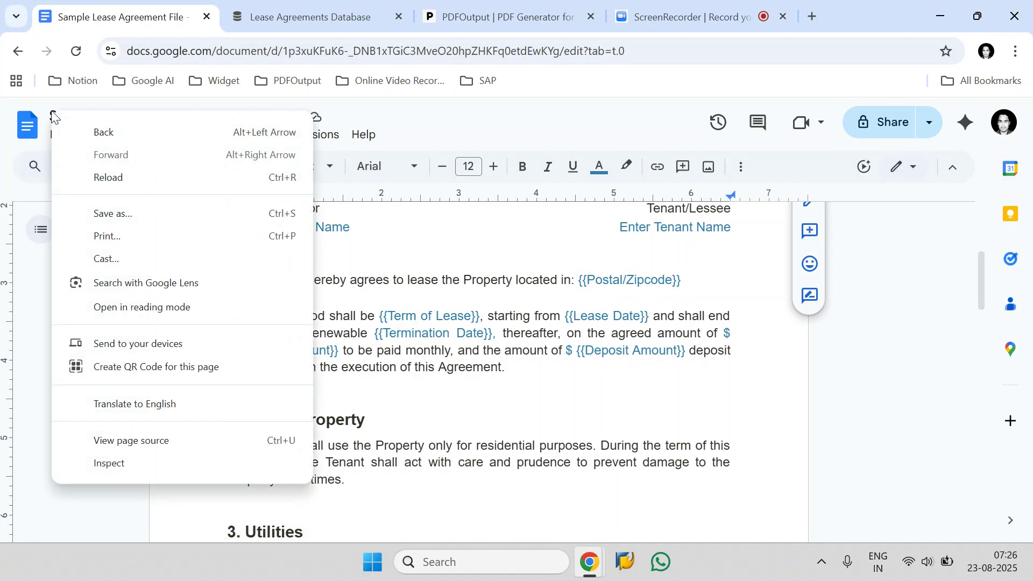
key(Escape)
click(73, 114)
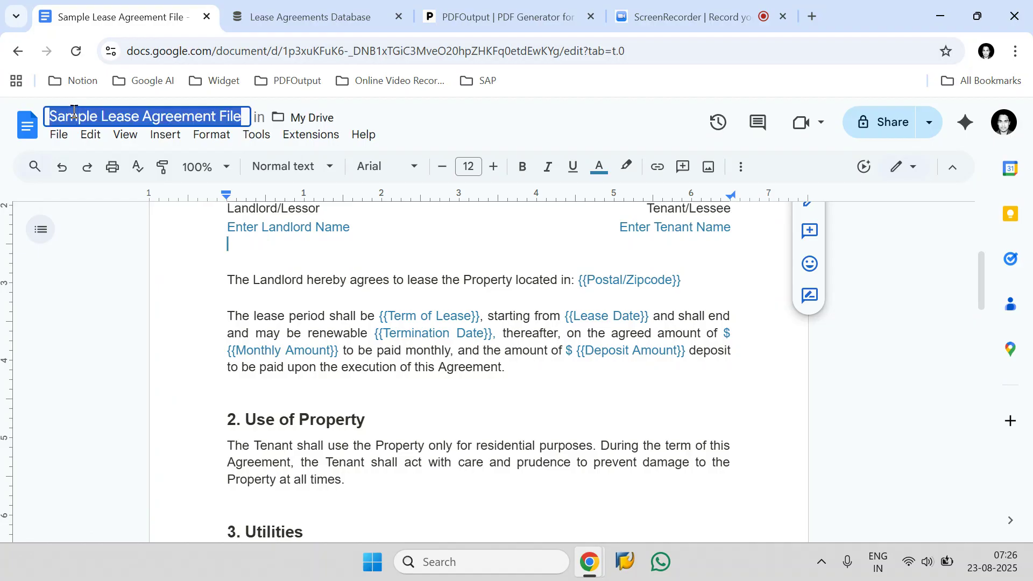
right_click(73, 110)
click(96, 235)
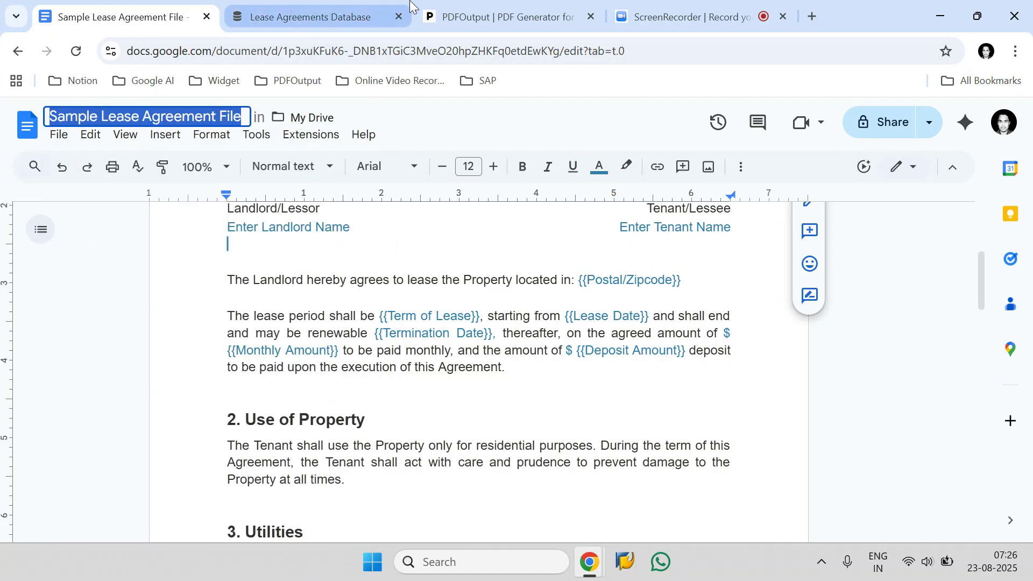
- Back in PDFOutput's file picker, search the Documents view for the copied title Sample Lease Agreement File
click(299, 11)
click(432, 6)
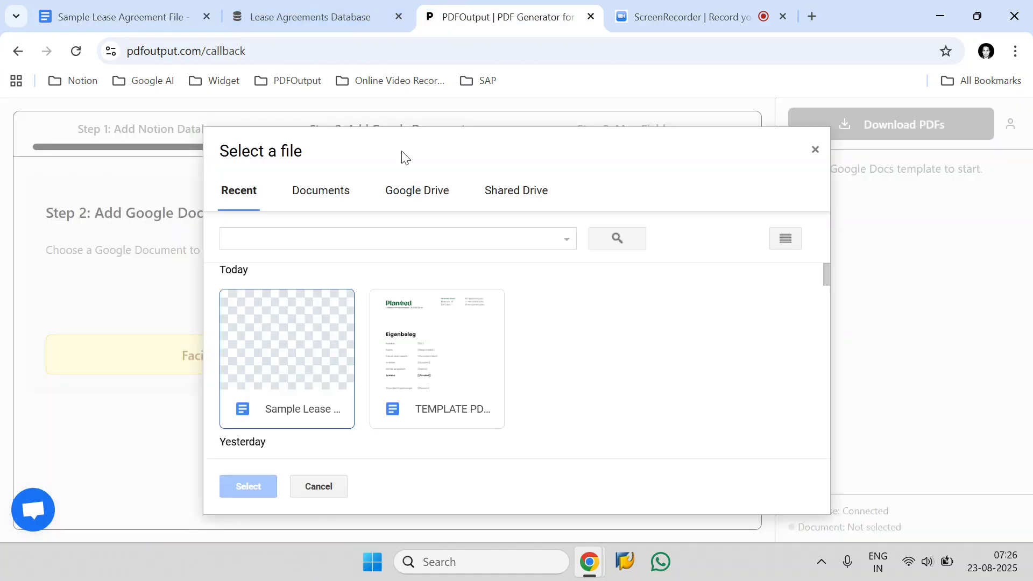
click(328, 203)
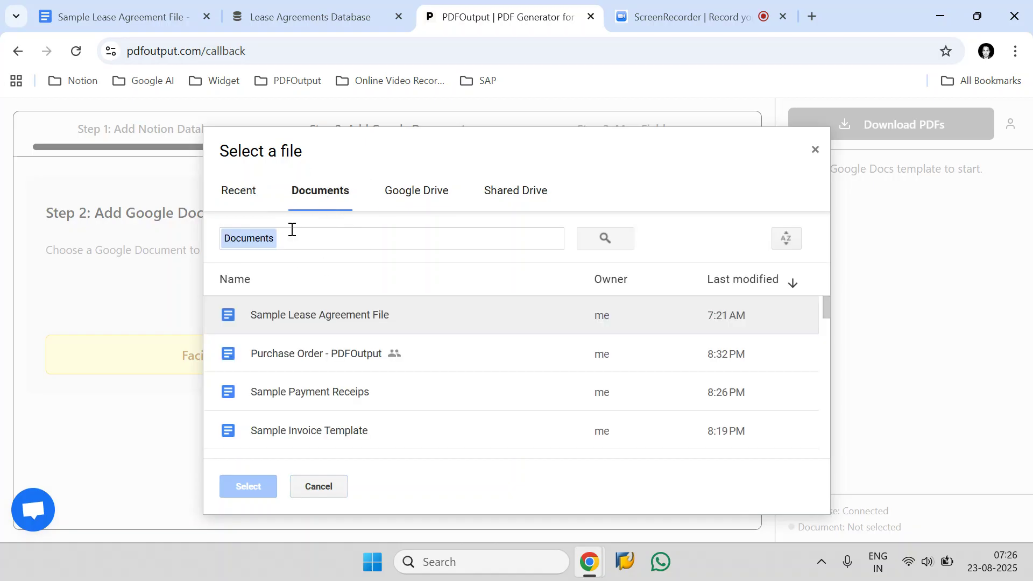
click(291, 231)
right_click(292, 236)
click(336, 359)
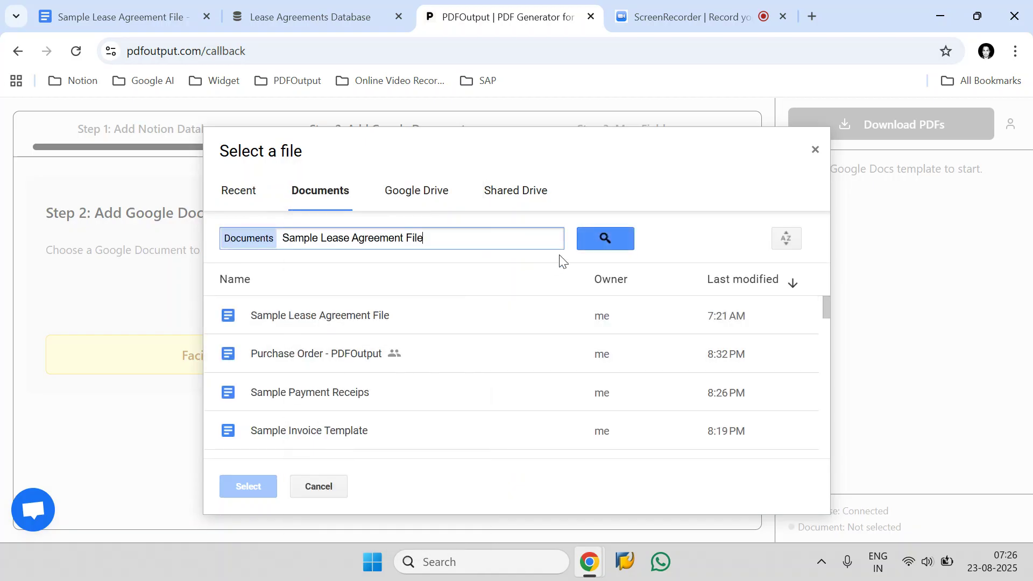
click(596, 241)
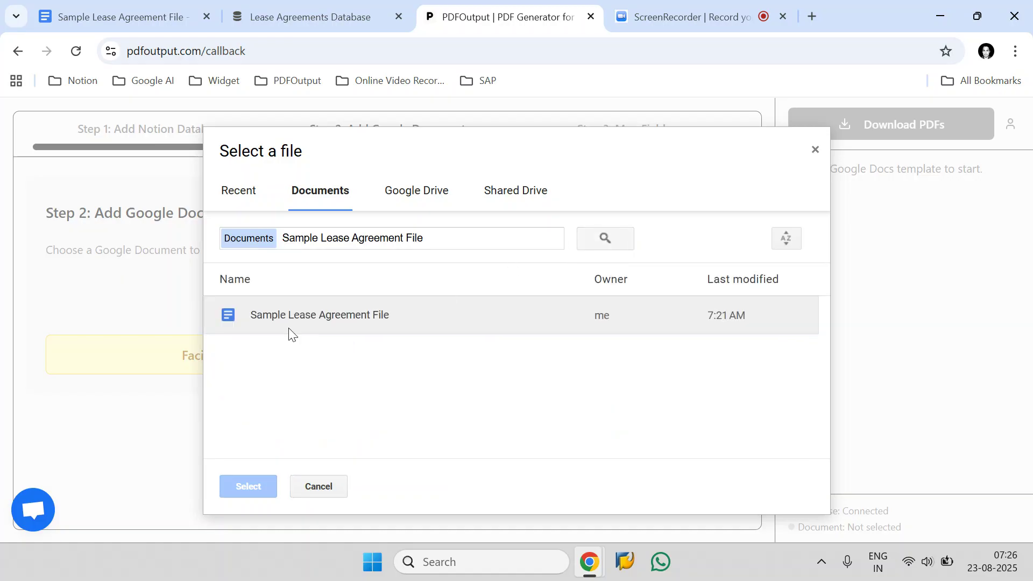
- Connect Sample Lease Agreement File as the template document and dismiss the field-mapping demo
click(283, 319)
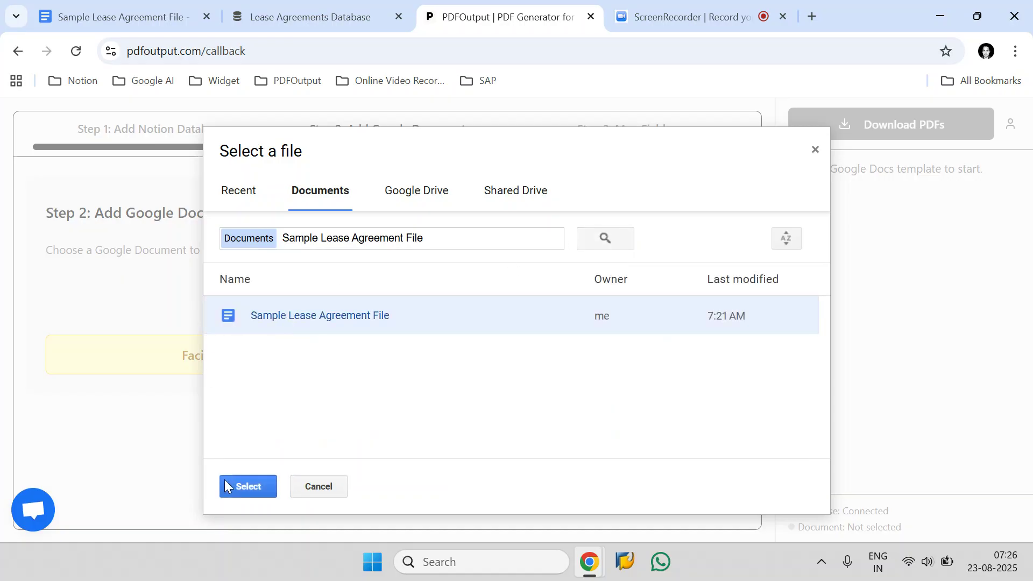
click(226, 484)
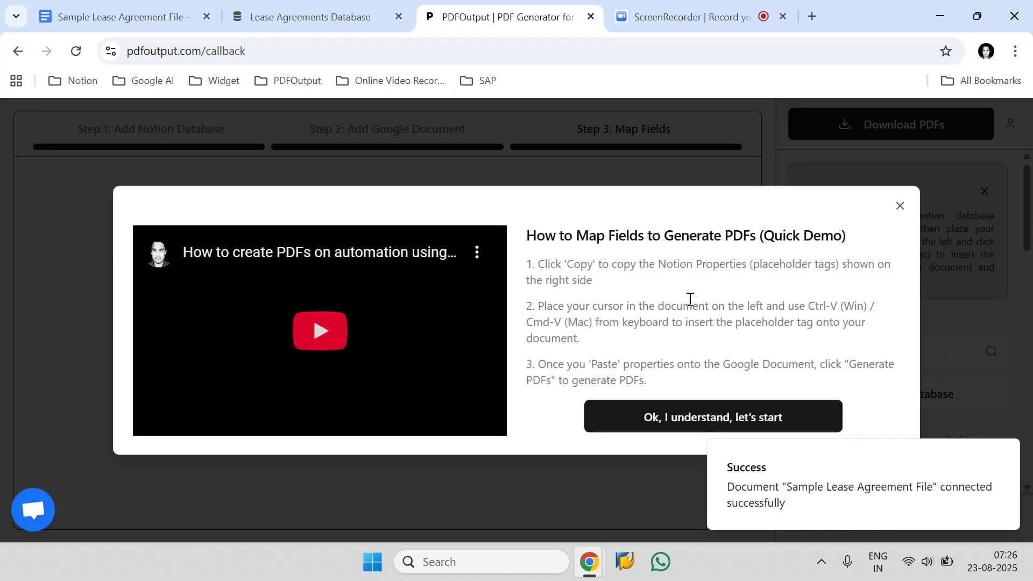
click(900, 206)
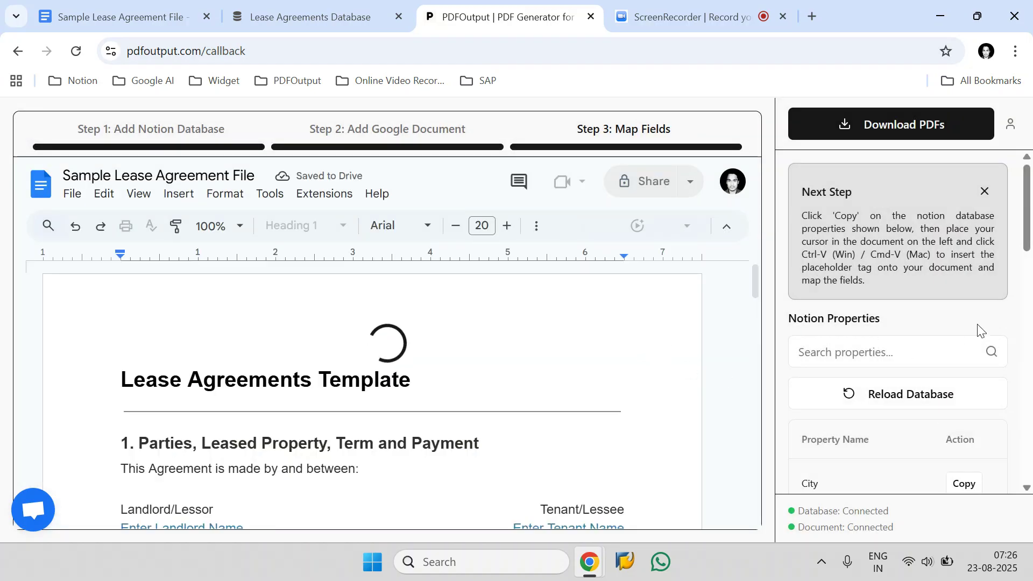
- Search the Notion properties for "land" and copy the Landlord Name placeholder
scroll(951, 344, down, 1)
scroll(951, 343, down, 5)
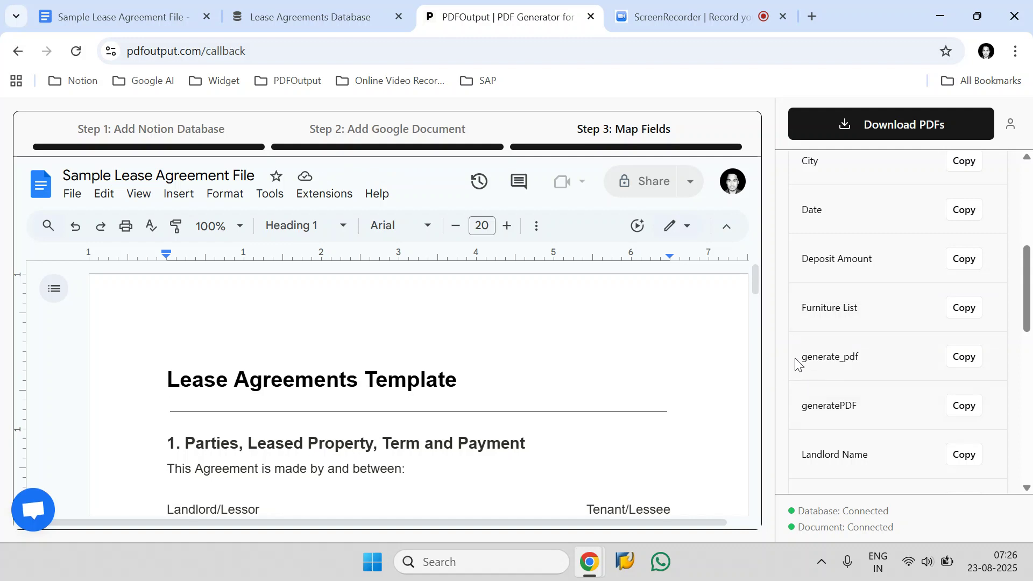
scroll(203, 307, down, 3)
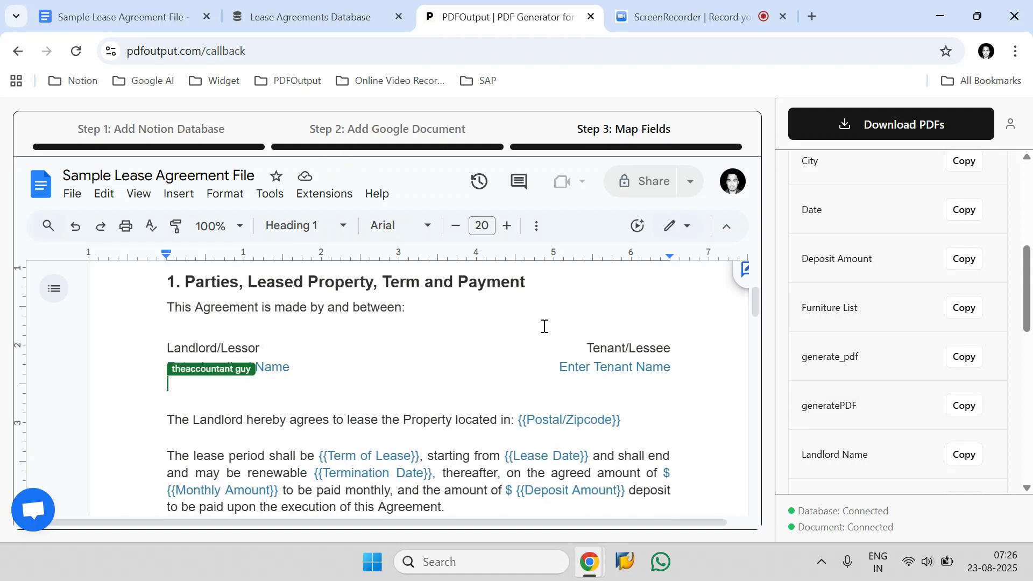
click(278, 360)
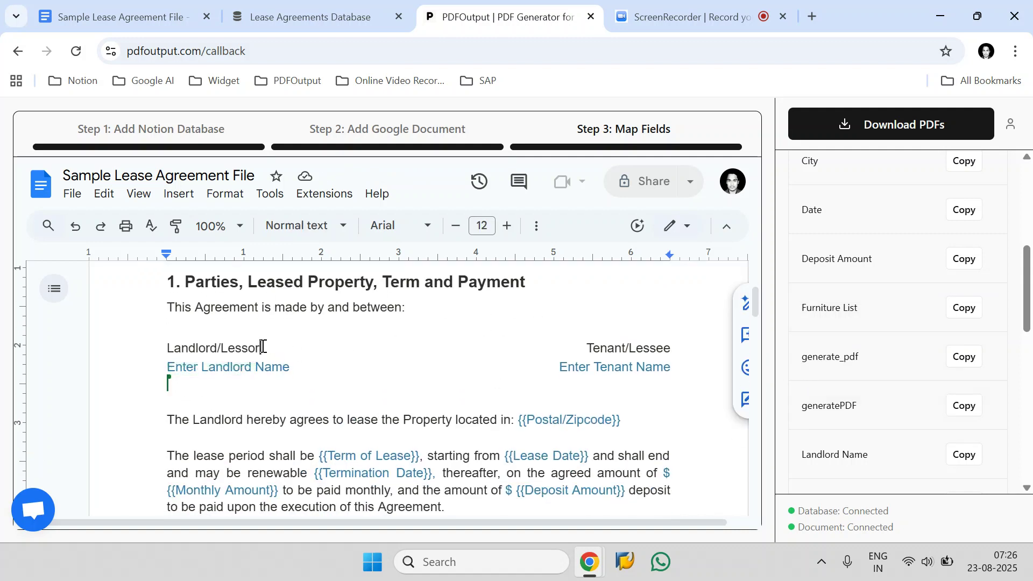
drag(260, 347, 169, 356)
scroll(929, 249, up, 3)
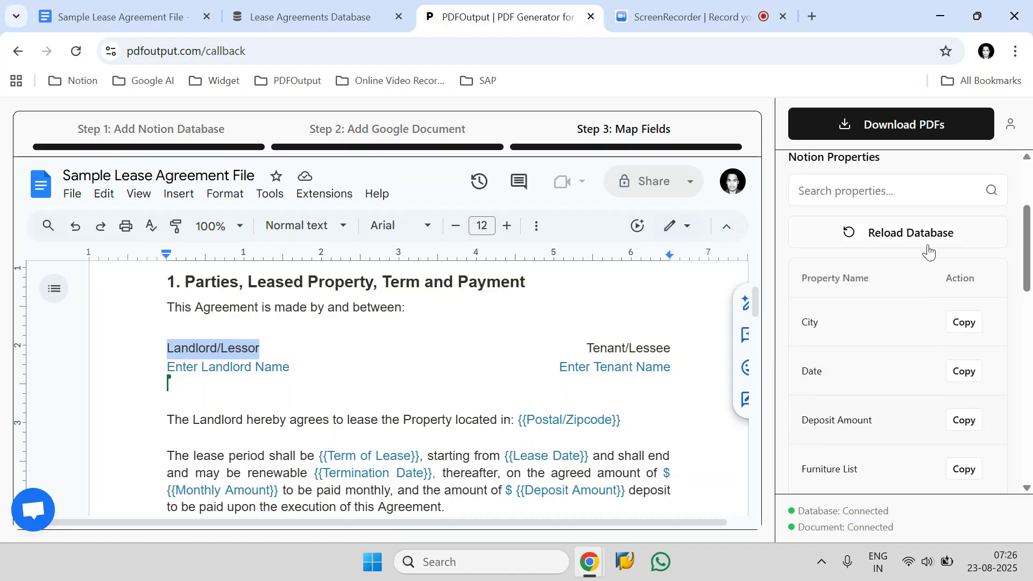
click(913, 184)
text(an)
key(BackSpace)
key(BackSpace)
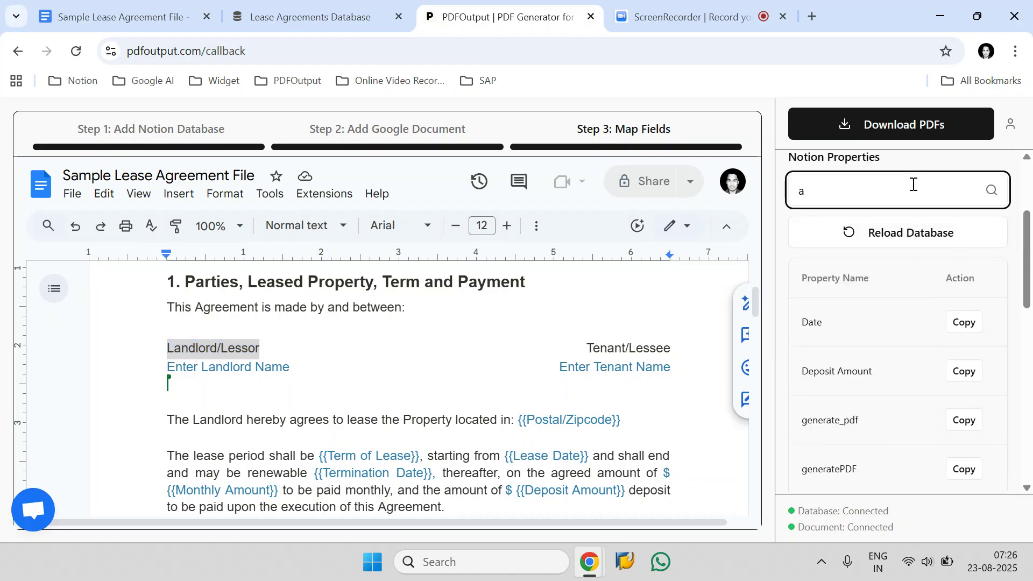
text(land)
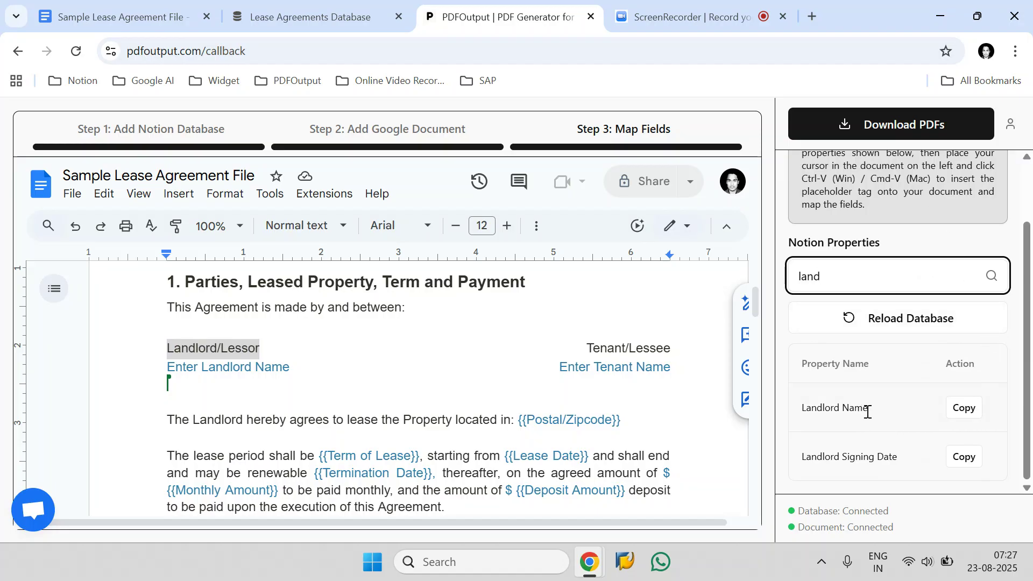
click(966, 413)
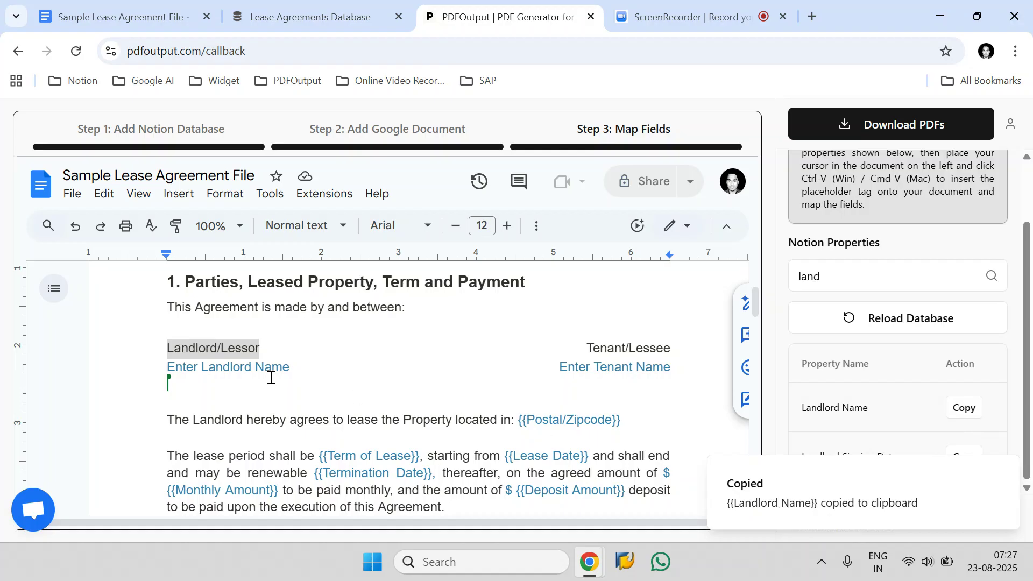
- Replace the text Enter Landlord Name under Landlord/Lessor with the copied {{Landlord Name}} placeholder
drag(293, 368, 175, 371)
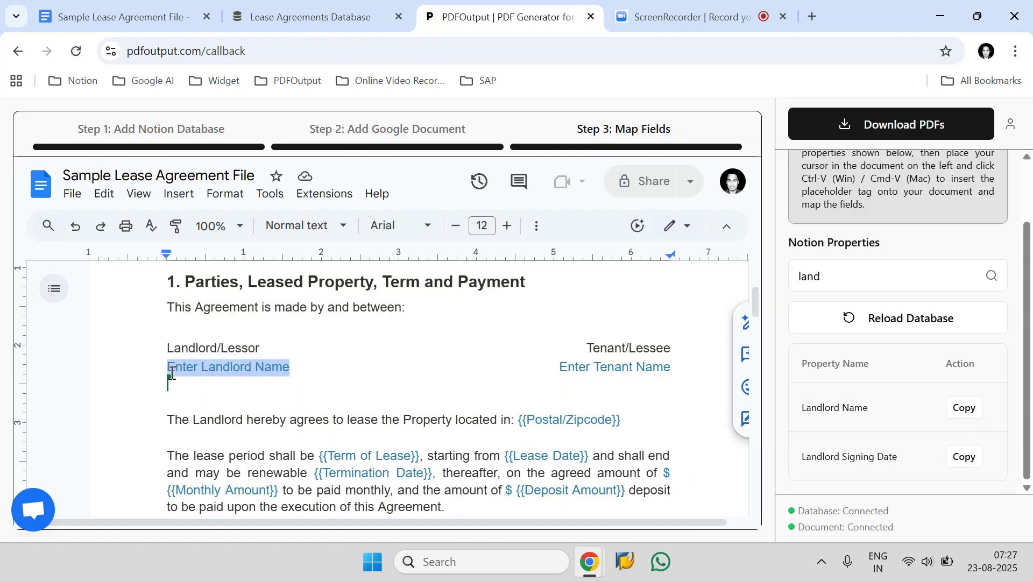
key(BackSpace)
key(ctrl+v)
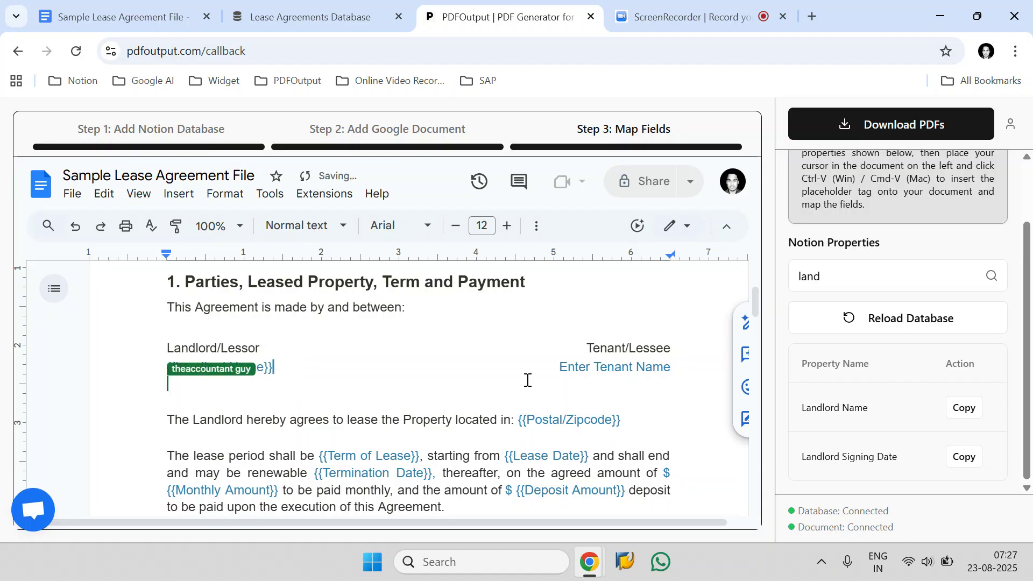
- Find the Tenant Name property by searching for "Tenan" and replace Enter Tenant Name under Tenant/Lessee with its {{Tenant Name}} placeholder
click(850, 275)
key(ctrl+a)
text(Ten)
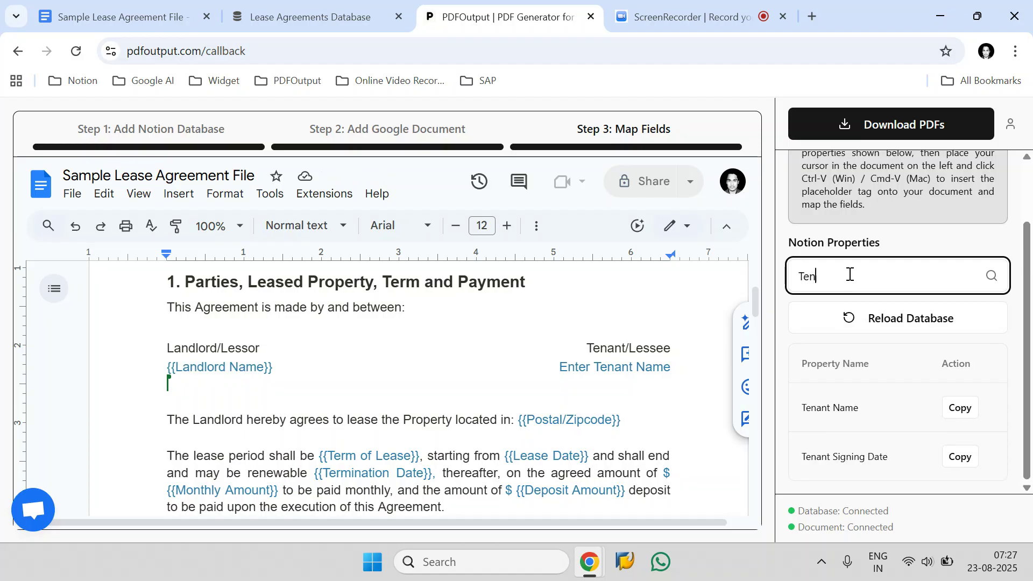
click(960, 407)
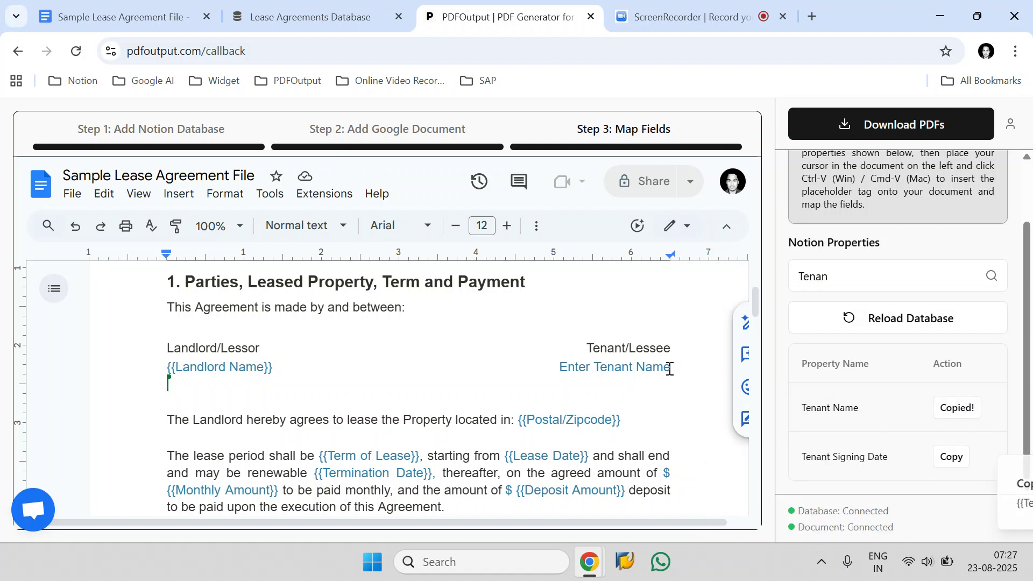
drag(672, 372, 566, 372)
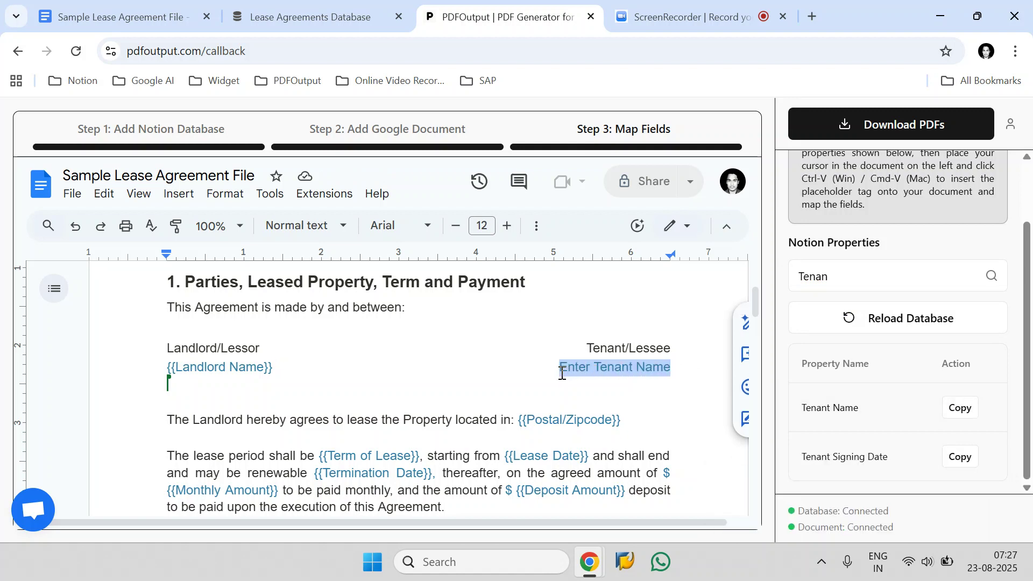
key(BackSpace)
key(ctrl+v)
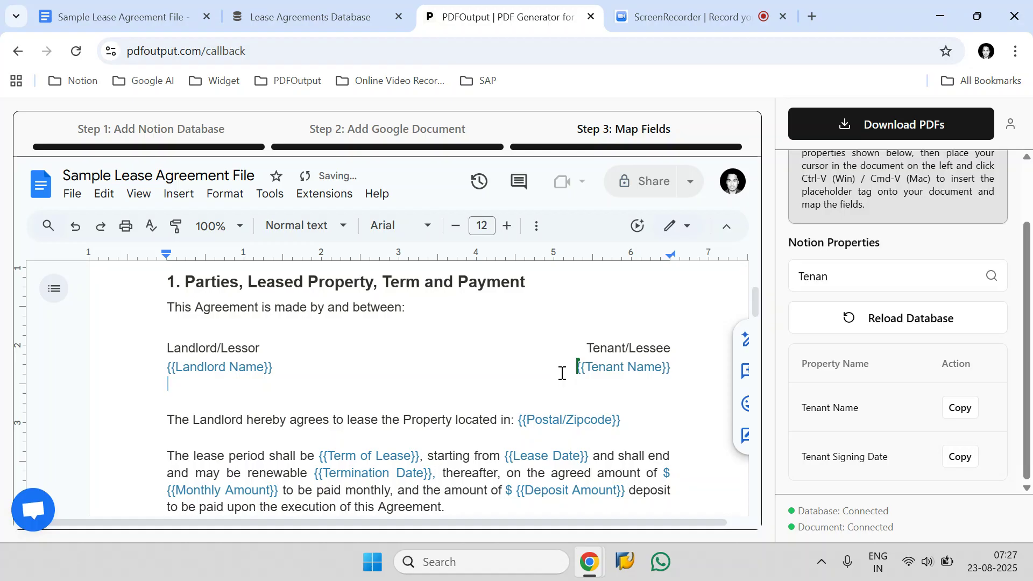
- Review the placeholders throughout the lease template, from the payment terms down to the signature section
scroll(587, 420, down, 10)
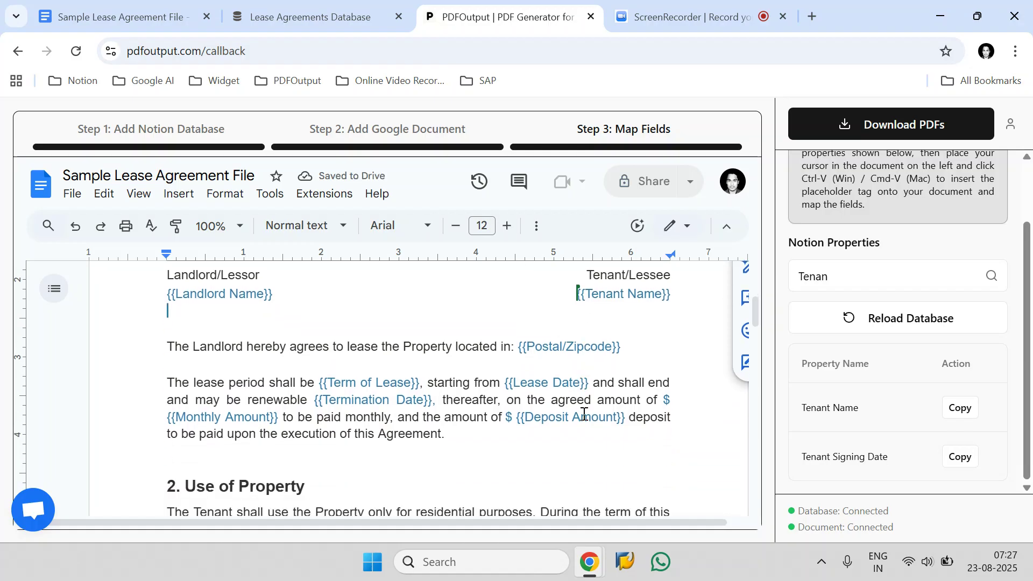
scroll(567, 370, down, 5)
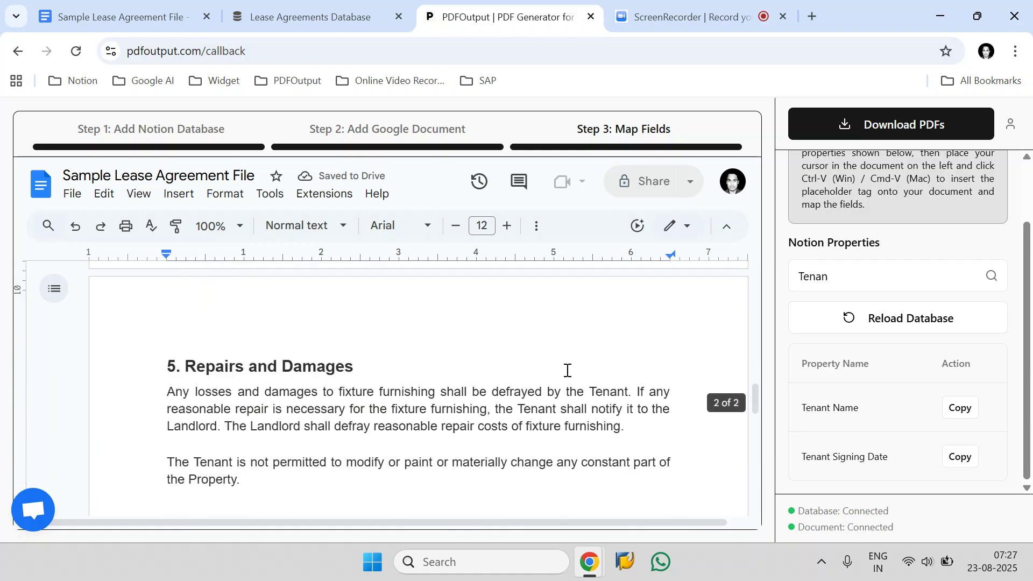
scroll(425, 402, down, 4)
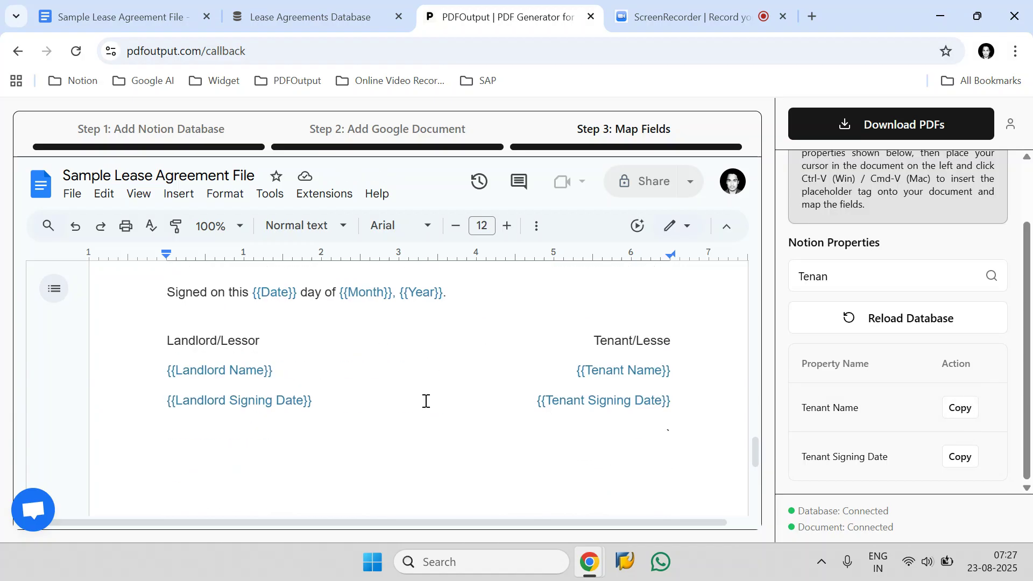
scroll(429, 385, up, 8)
scroll(430, 384, up, 10)
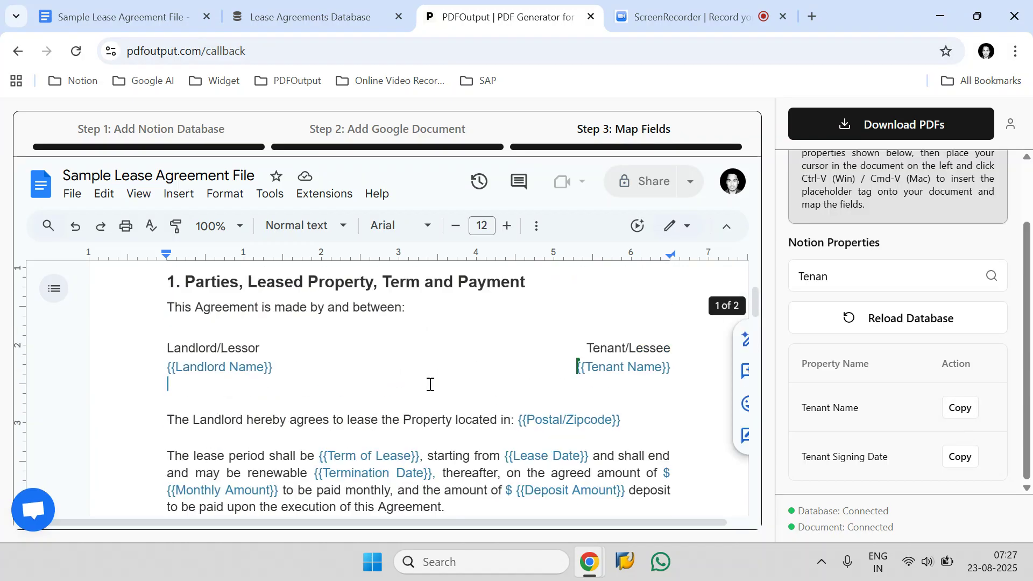
scroll(430, 384, down, 4)
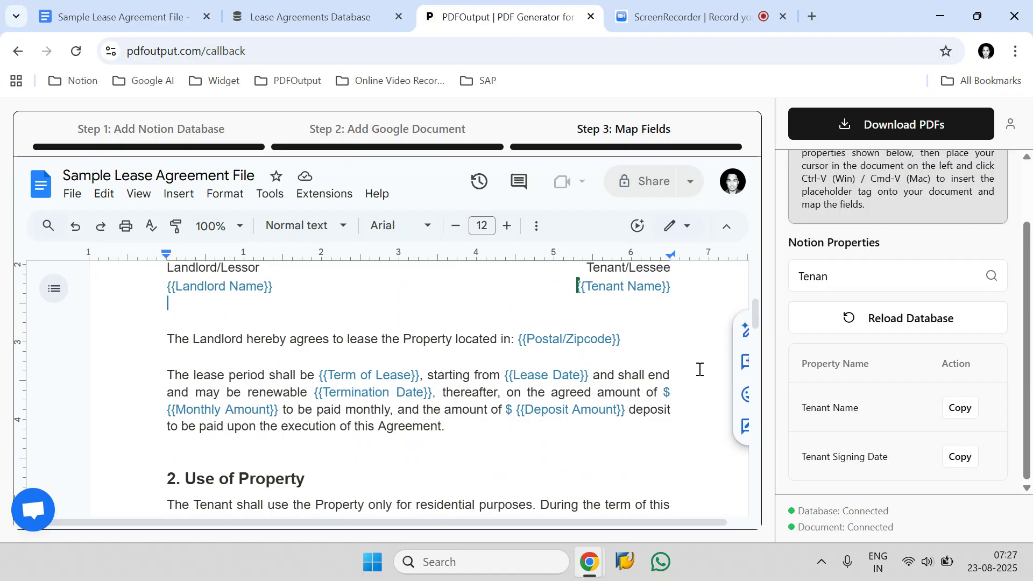
scroll(556, 324, up, 3)
- Open the PDF download options, set the export range to All Rows and check the rows in the preview
scroll(896, 261, up, 2)
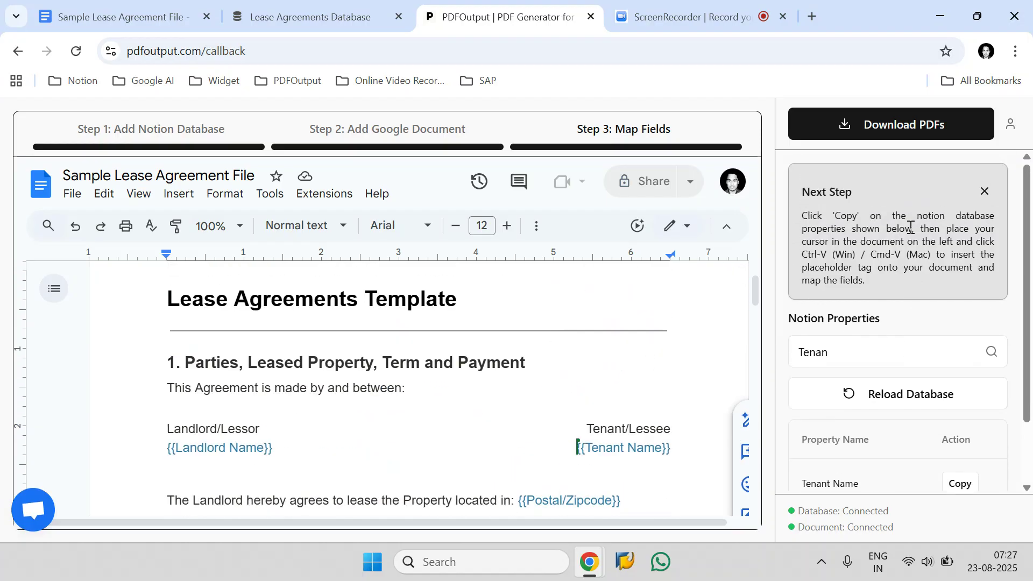
click(915, 125)
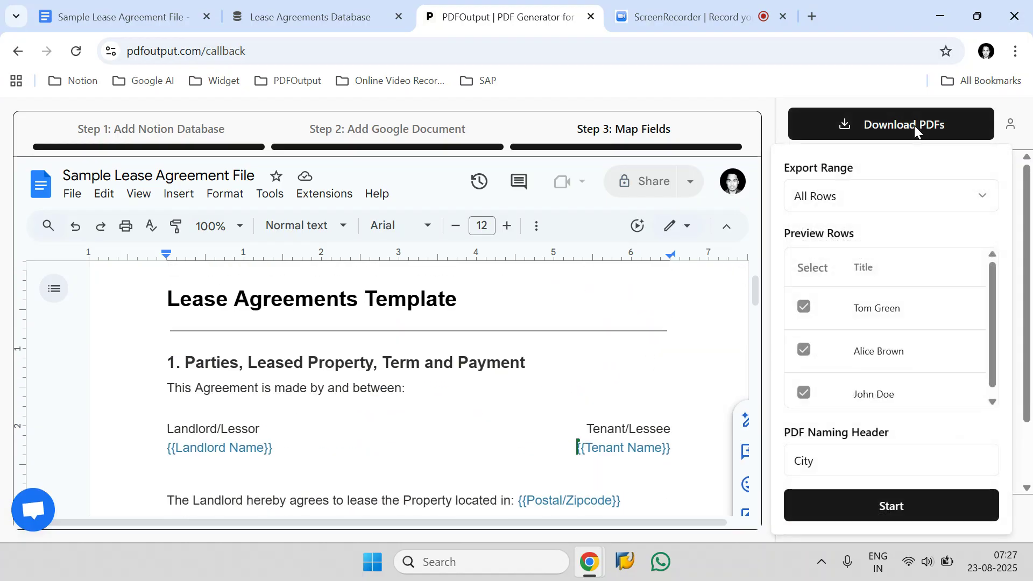
click(945, 190)
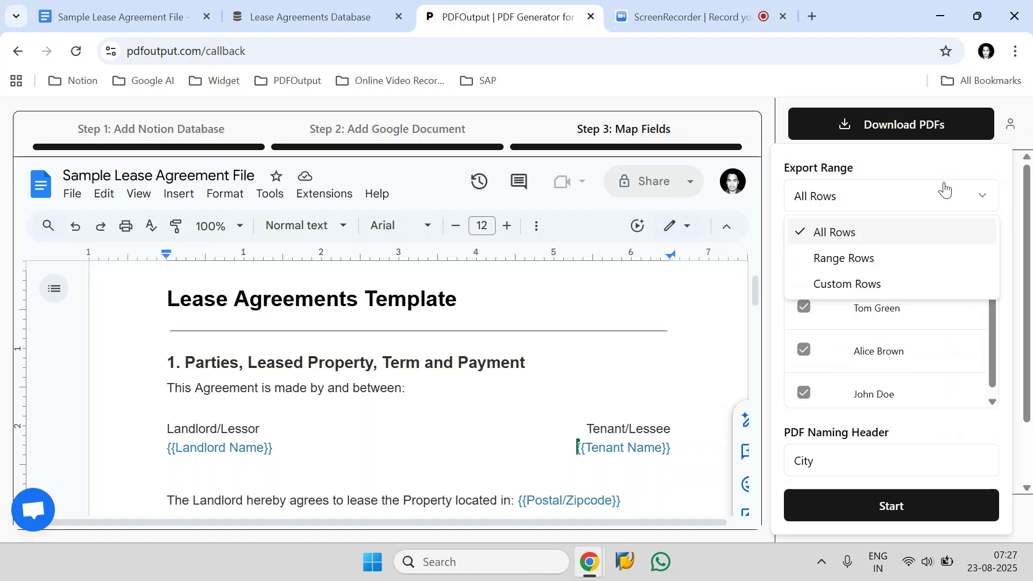
click(866, 233)
scroll(878, 288, down, 1)
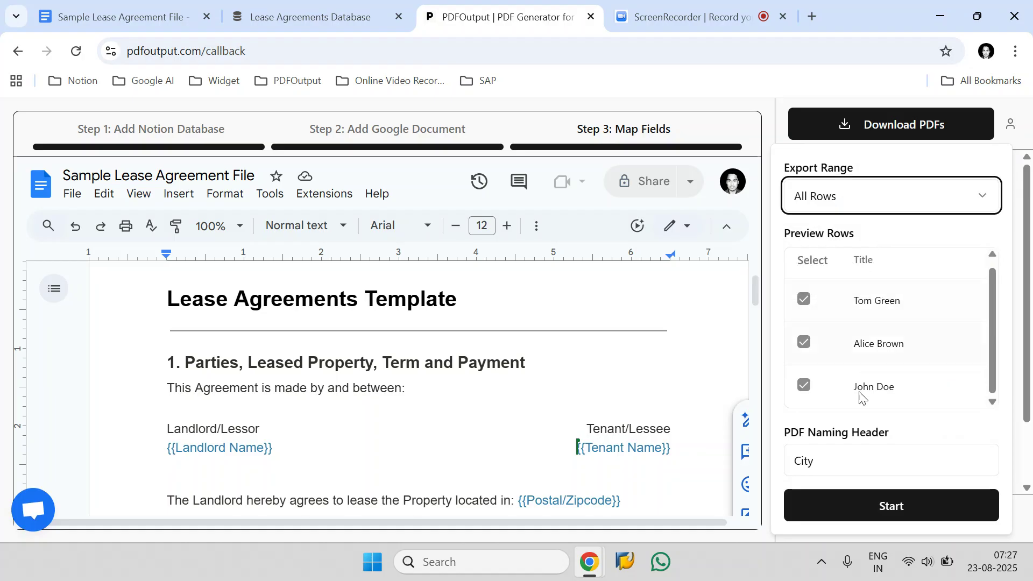
- Set the PDF naming header to Tenant Name and start generating the lease PDFs
click(840, 461)
scroll(845, 430, down, 5)
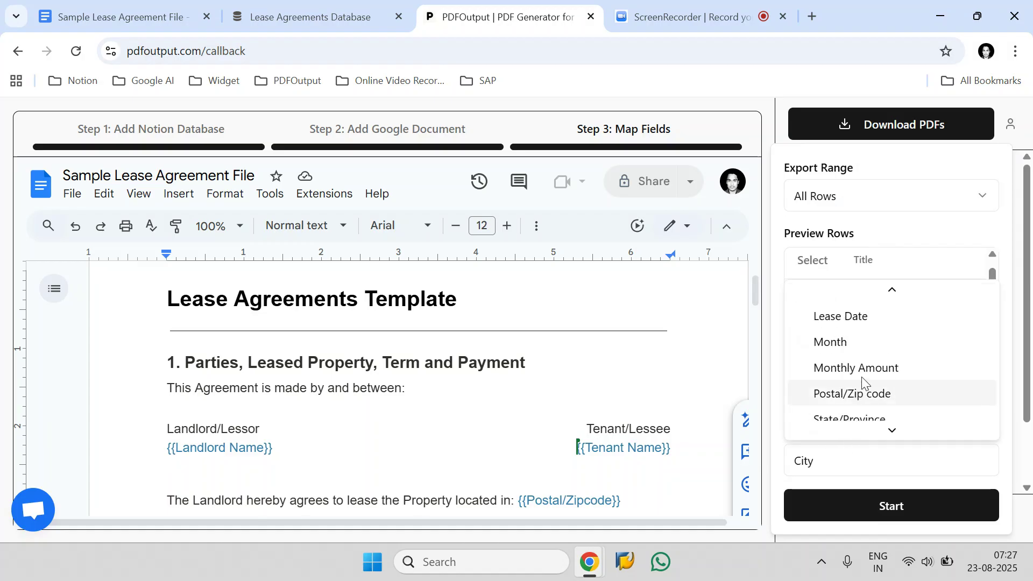
scroll(874, 362, down, 3)
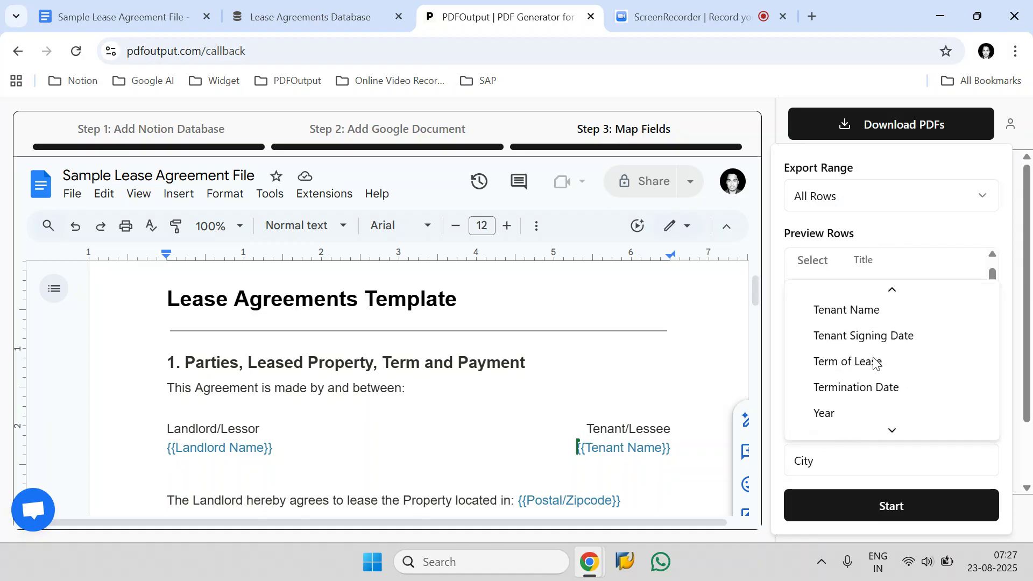
scroll(871, 366, up, 2)
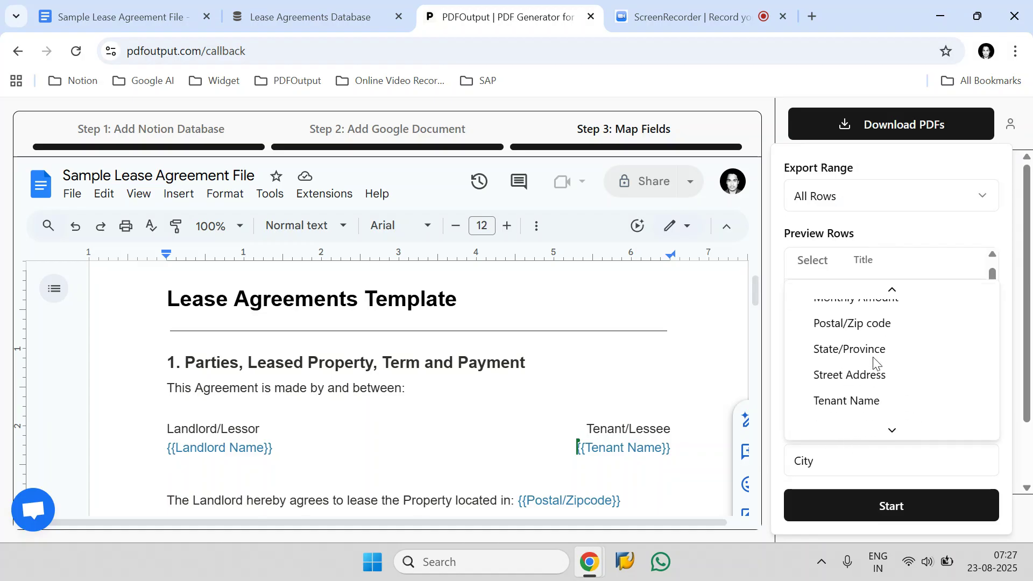
click(861, 400)
click(929, 499)
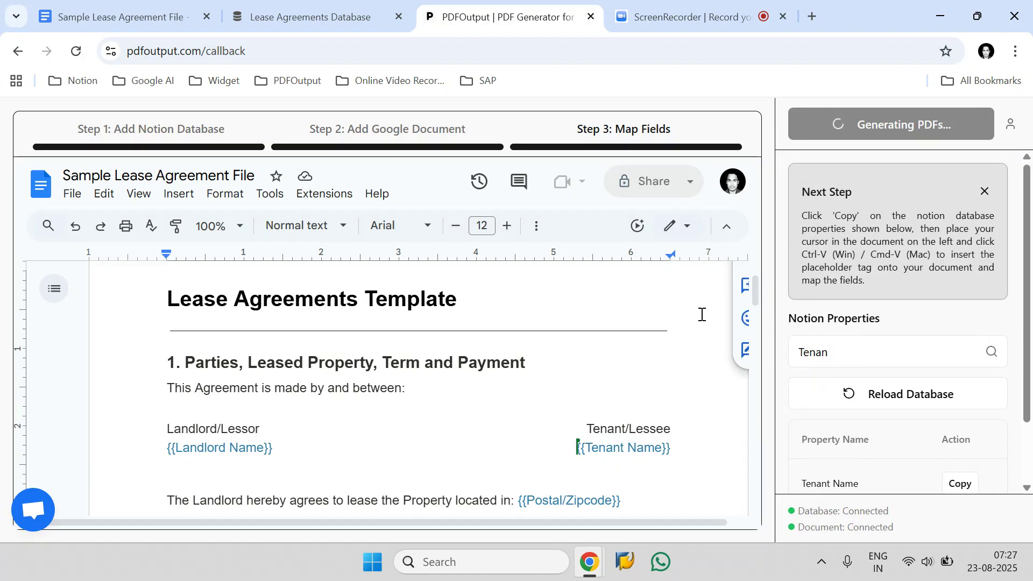
- Check the Tenant Name entries in the Notion Lease Agreements Database, then return to PDFOutput to follow the PDF generation
click(310, 16)
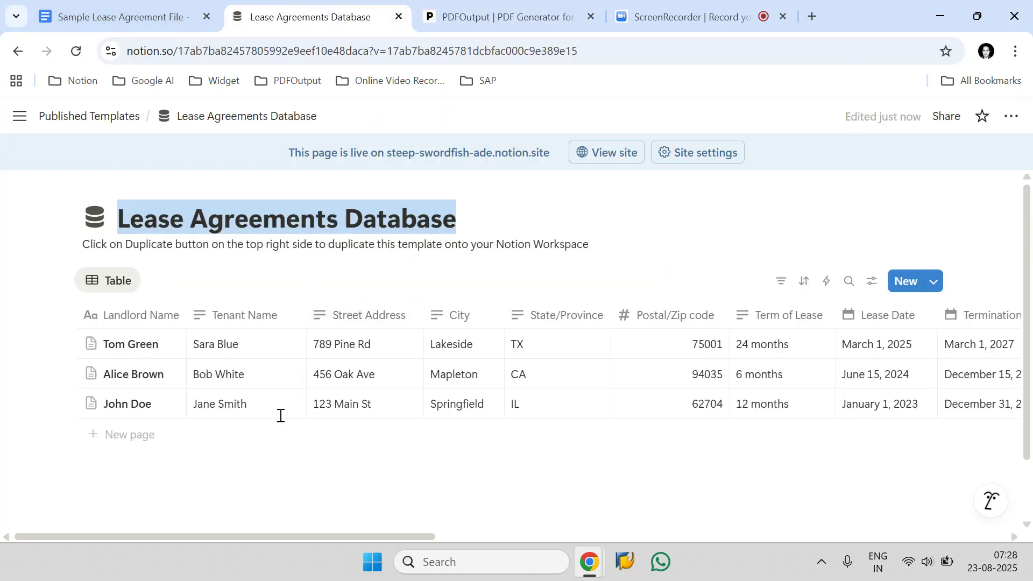
click(500, 17)
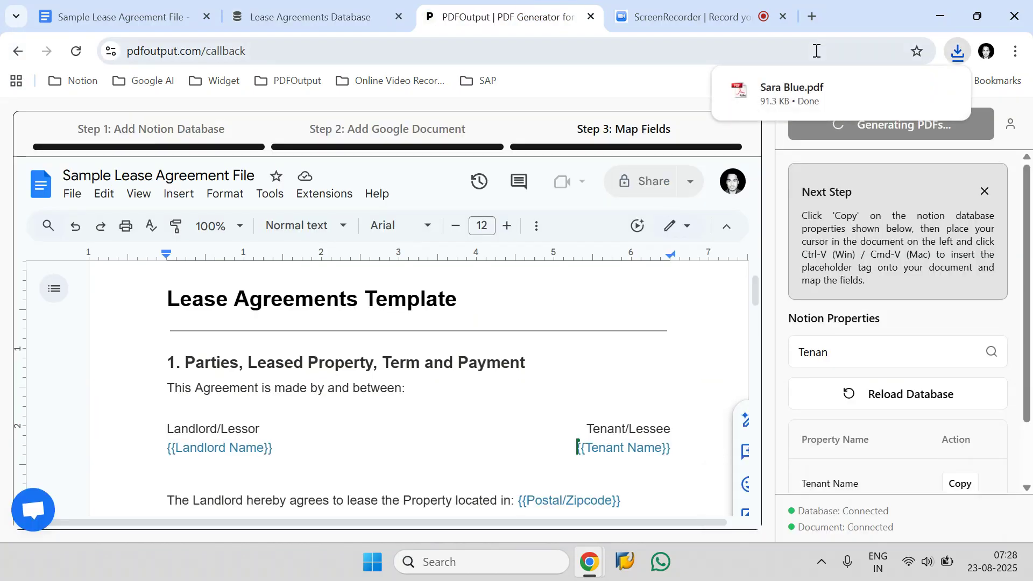
mouse_move(750, 96)
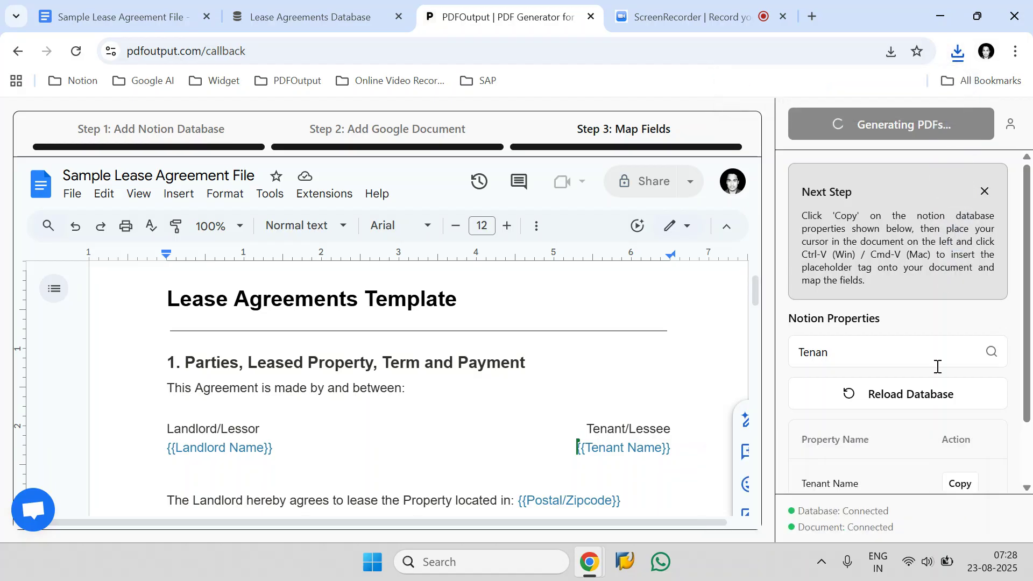
- Show the generated lease PDFs in the Downloads folder and open the third one in Adobe Reader
click(950, 60)
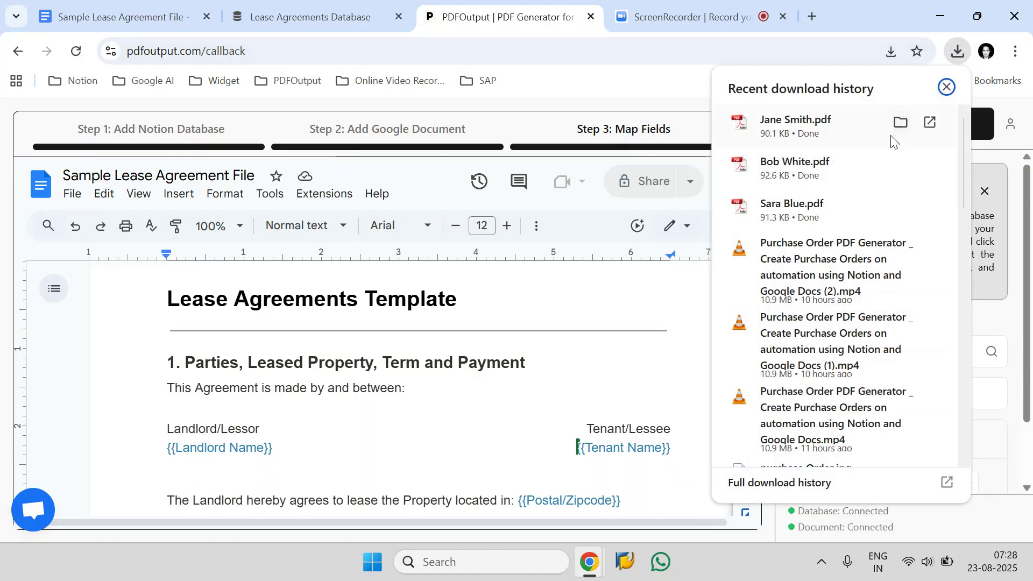
click(899, 121)
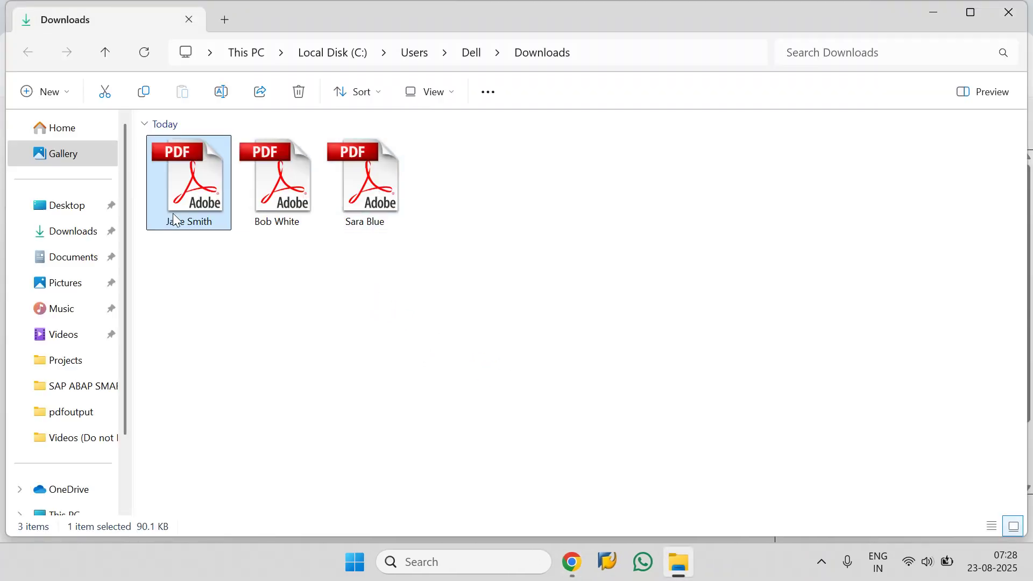
click(354, 215)
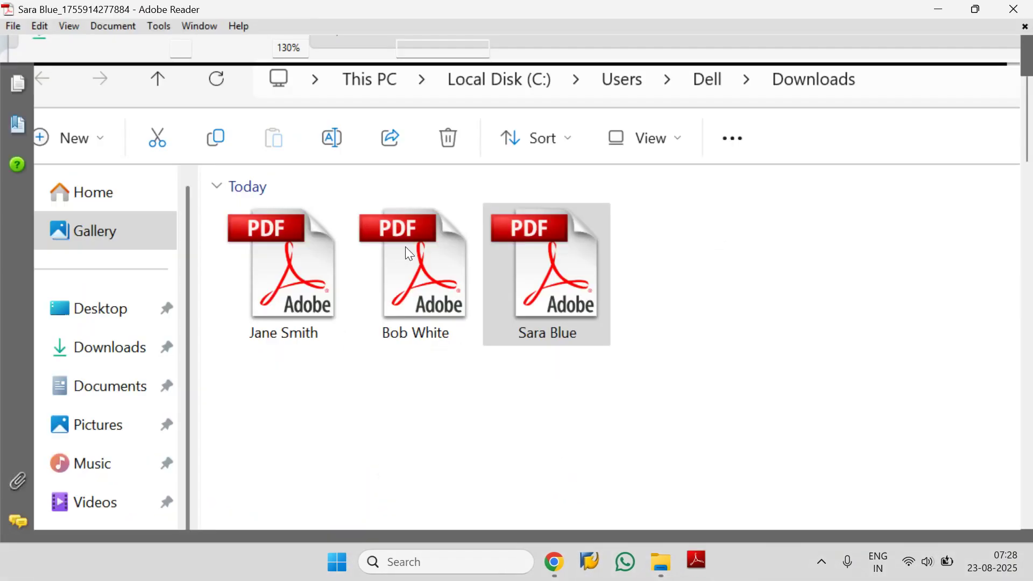